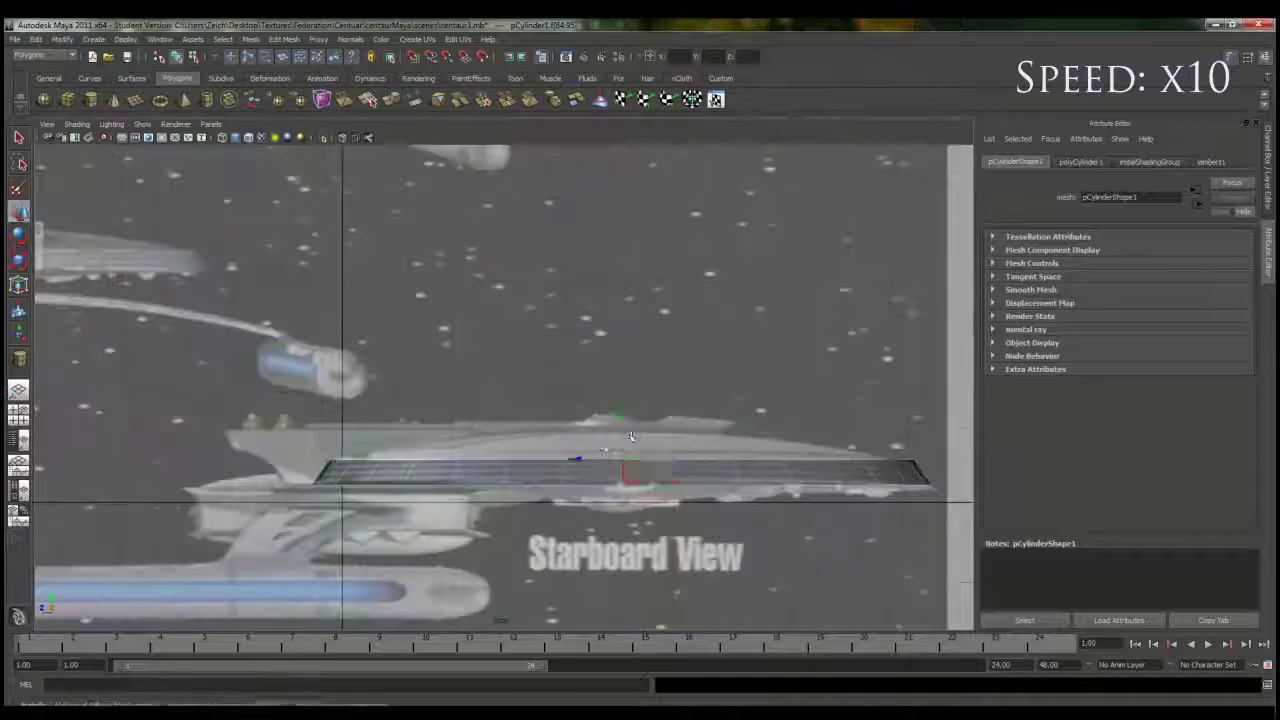
# Step: Extrude the saucer cylinder's top faces and scale them inward to follow the rim in the dorsal reference
pyautogui.press('space')
pyautogui.press('space')
pyautogui.hotkey('ctrl', 'e')
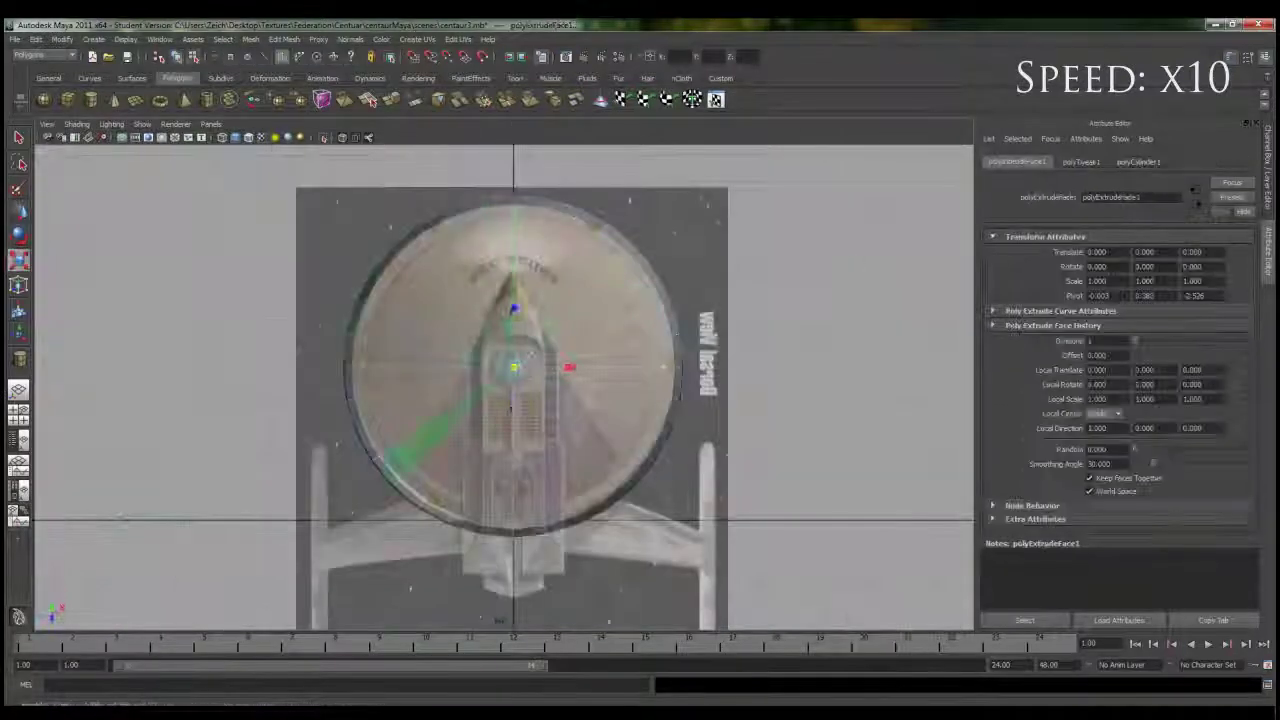
pyautogui.press('space')
pyautogui.press('space')
# Step: Extrude the saucer's top faces a second time and fit them to the inner edge of the rim
pyautogui.hotkey('ctrl', 'e')
pyautogui.press('space')
pyautogui.press('space')
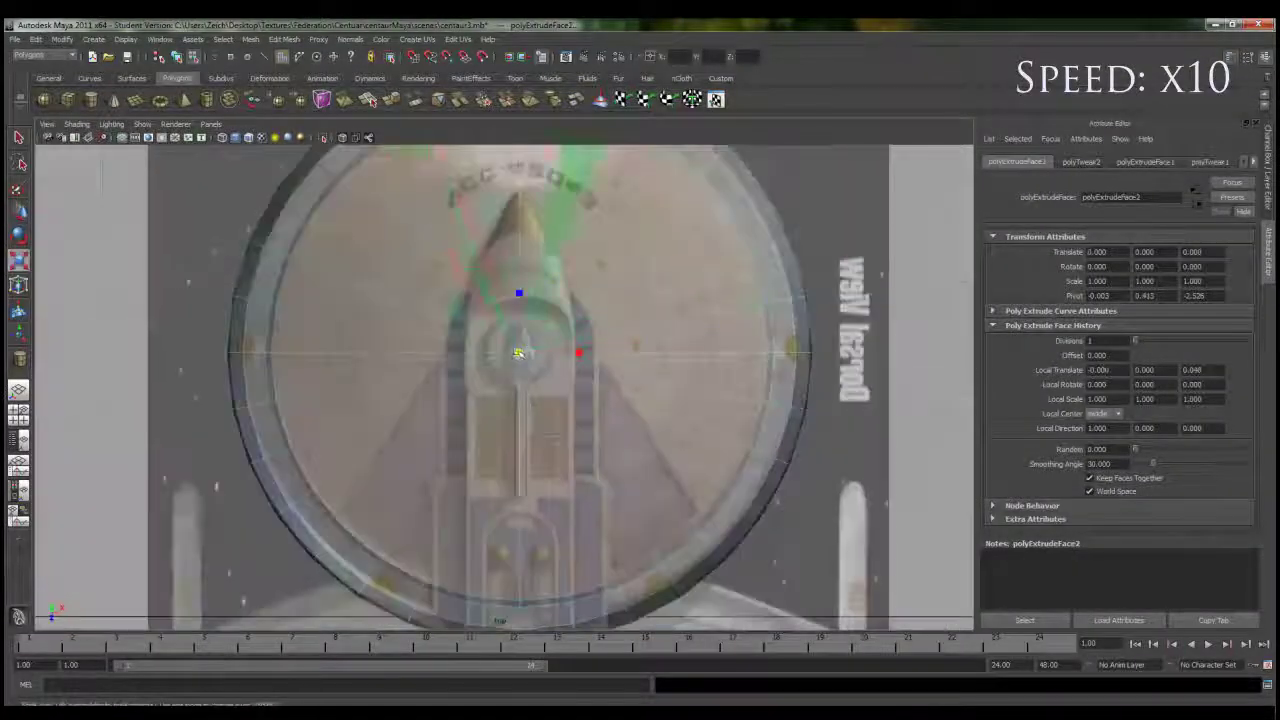
pyautogui.press('F8')
pyautogui.scroll(-3, 580, 390)
# Step: Extrude the inner top faces again and scale them to shape the saucer's upper surface against the top and side references
pyautogui.click(545, 397)
pyautogui.hotkey('ctrl', 'e')
pyautogui.press('space')
pyautogui.press('space')
pyautogui.press('space')
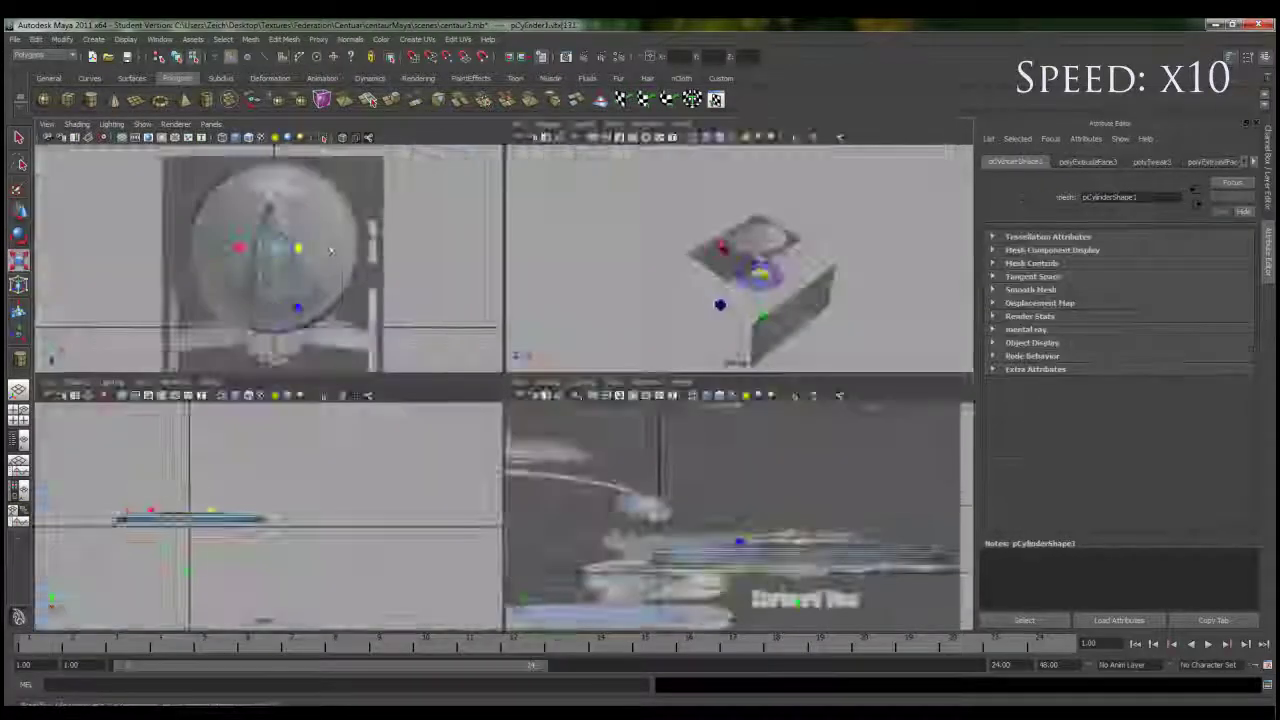
pyautogui.press('space')
pyautogui.press('space')
pyautogui.press('space')
pyautogui.press('space')
pyautogui.press('space')
# Step: Bevel the selected edges of the saucer's top surface and switch to scaling its edges
pyautogui.click(284, 39)
pyautogui.click(300, 440)
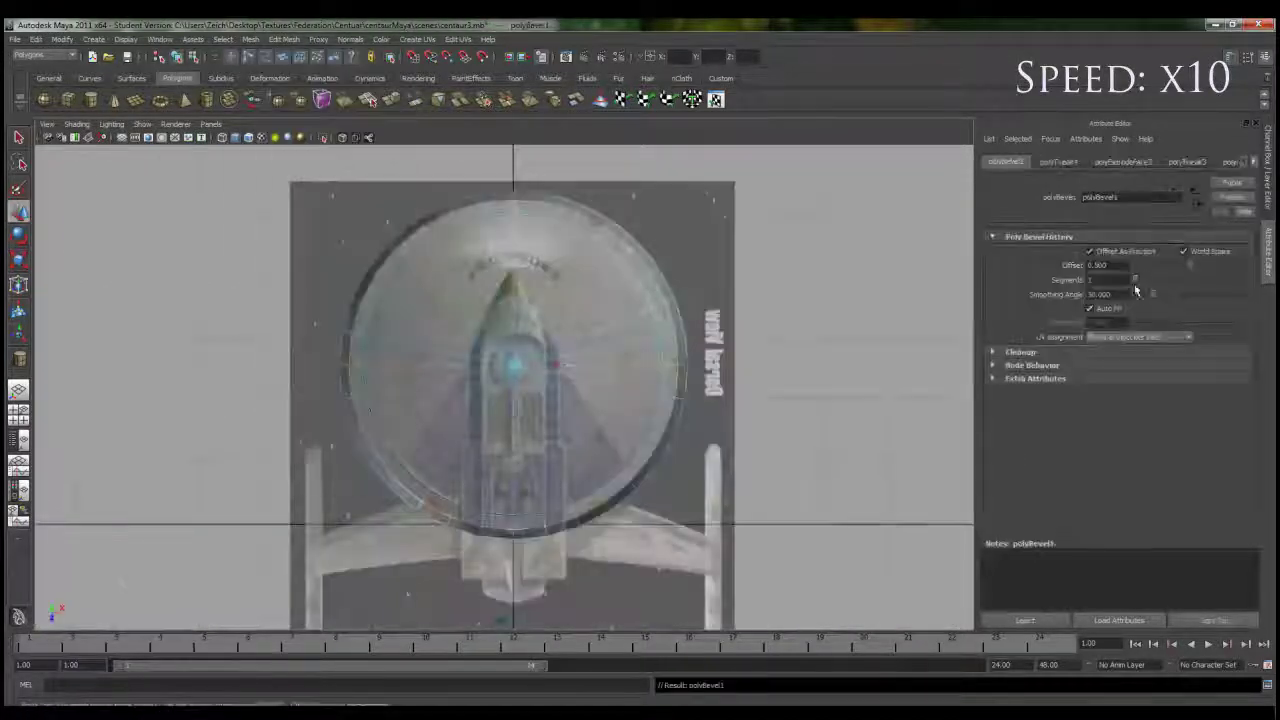
pyautogui.click(530, 357)
pyautogui.press('r')
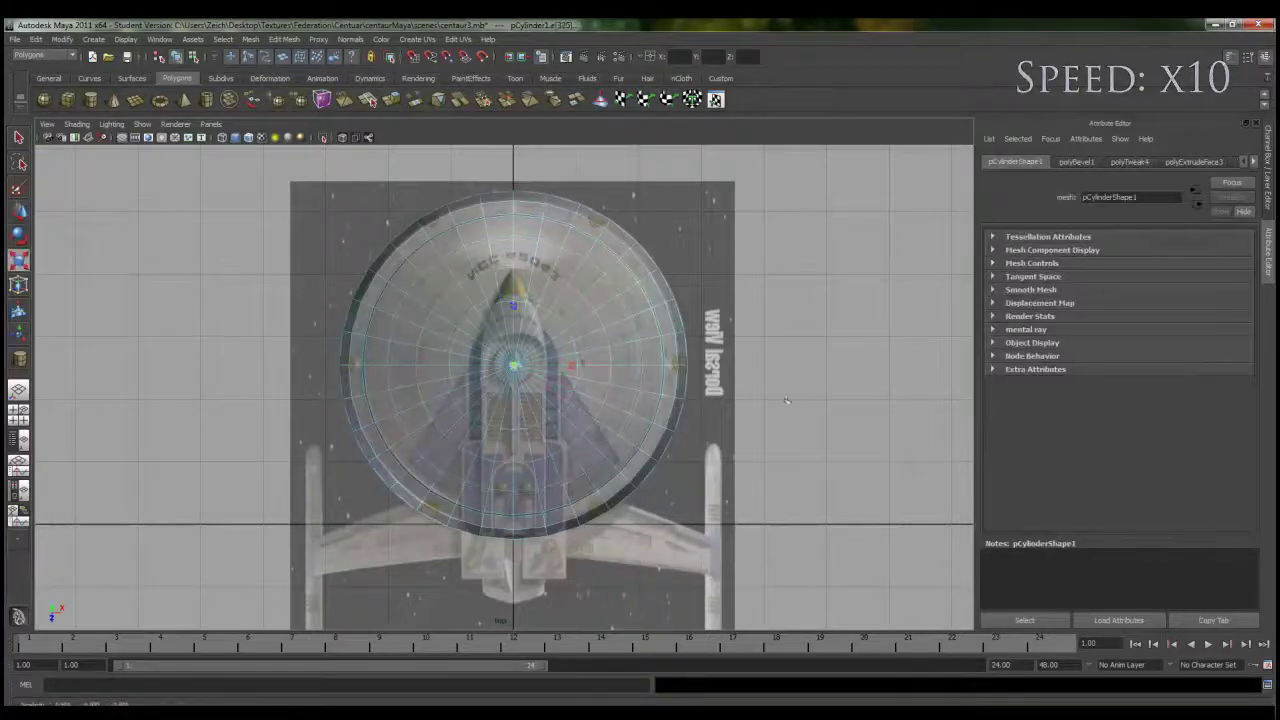
# Step: Compare the saucer's upper dome profile with the Starboard View reference
pyautogui.click(812, 402)
pyautogui.press('space')
pyautogui.press('space')
pyautogui.press('space')
pyautogui.press('space')
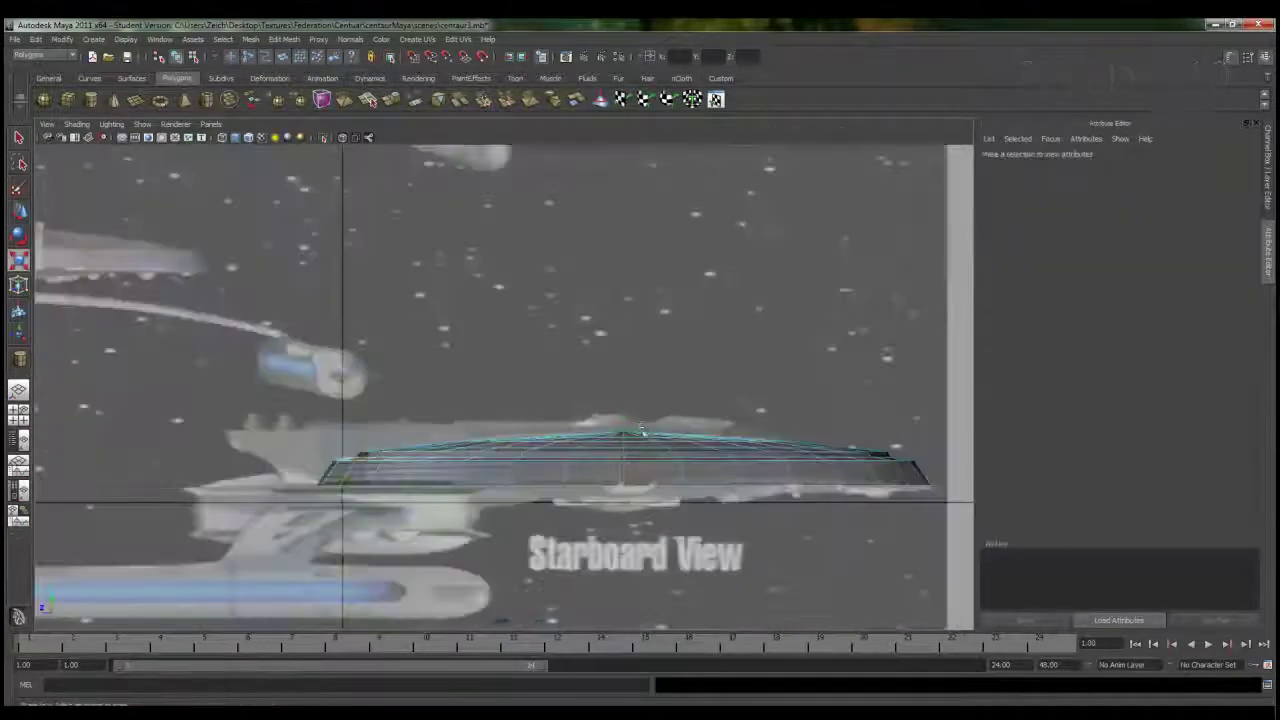
# Step: Delete the left half of the saucer mesh along its centreline
pyautogui.click(543, 400)
pyautogui.rightClick(771, 300)
pyautogui.rightClick(523, 254)
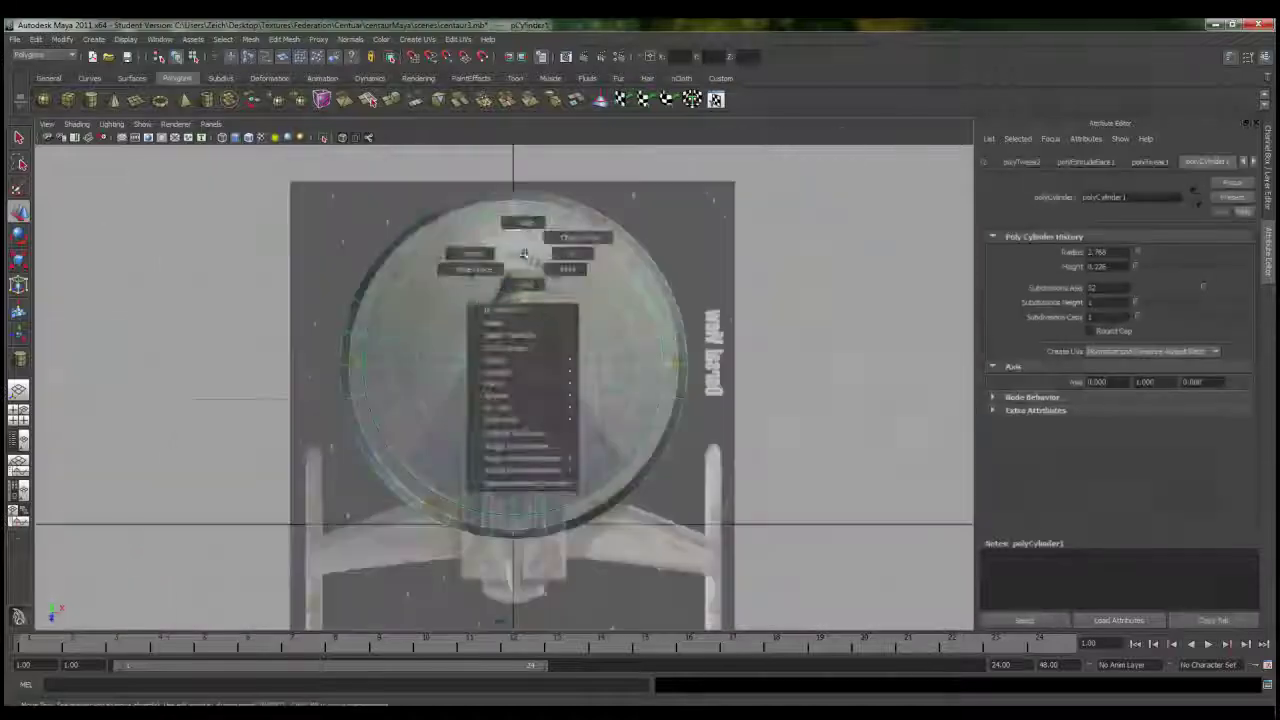
pyautogui.press('space')
pyautogui.press('space')
pyautogui.hotkey('ctrl', 'e')
pyautogui.press('space')
pyautogui.press('space')
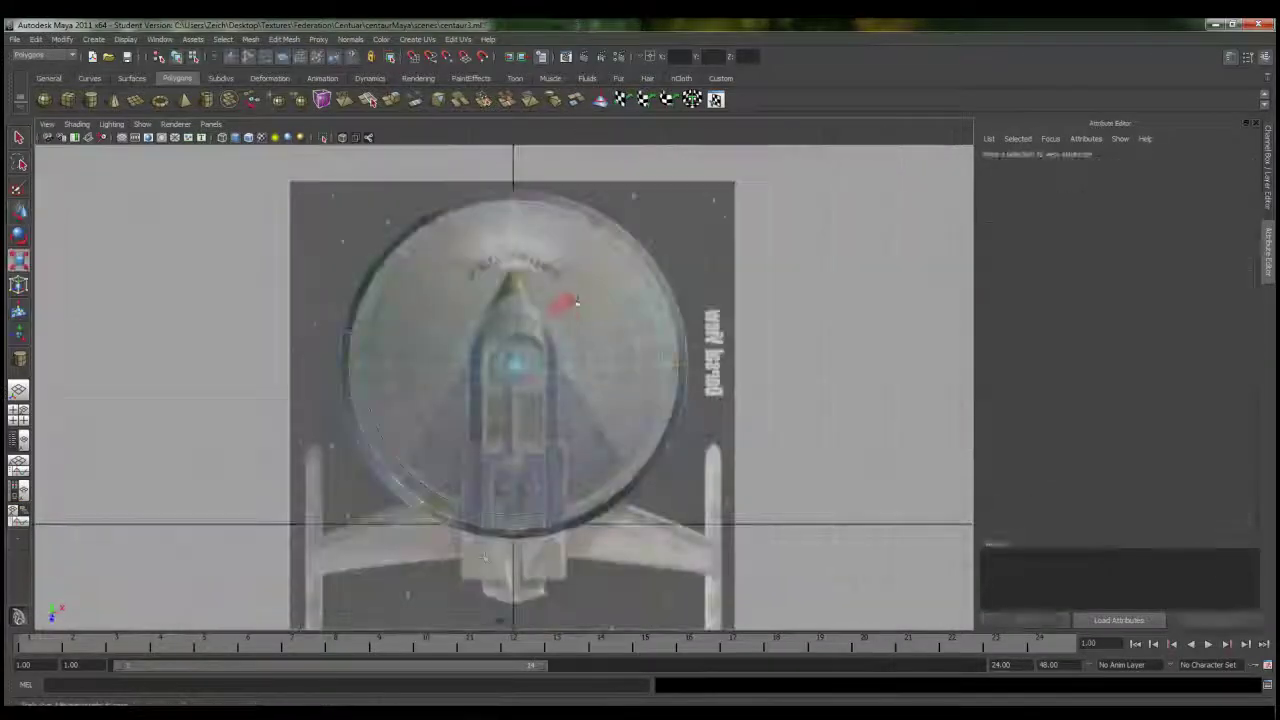
pyautogui.rightClick(611, 400)
pyautogui.click(504, 273)
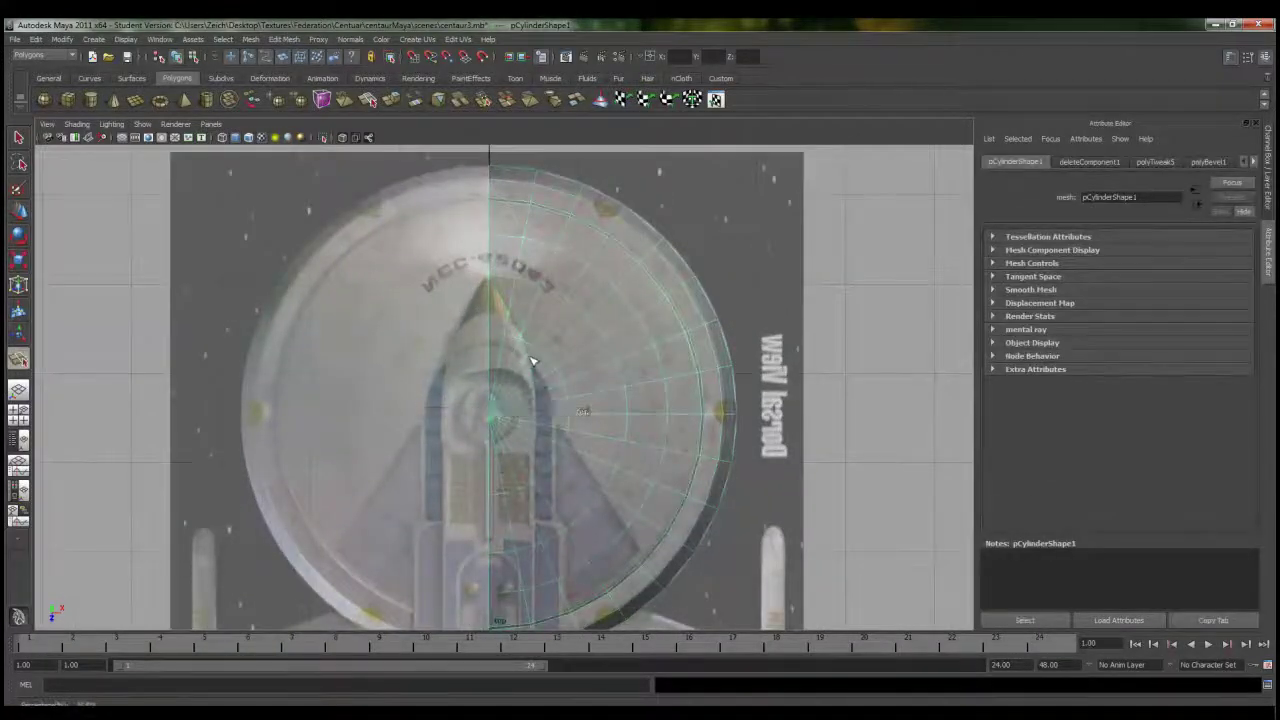
# Step: Split the saucer's top faces along the side outline of the raised central spine in the dorsal reference
pyautogui.scroll(2, 537, 401)
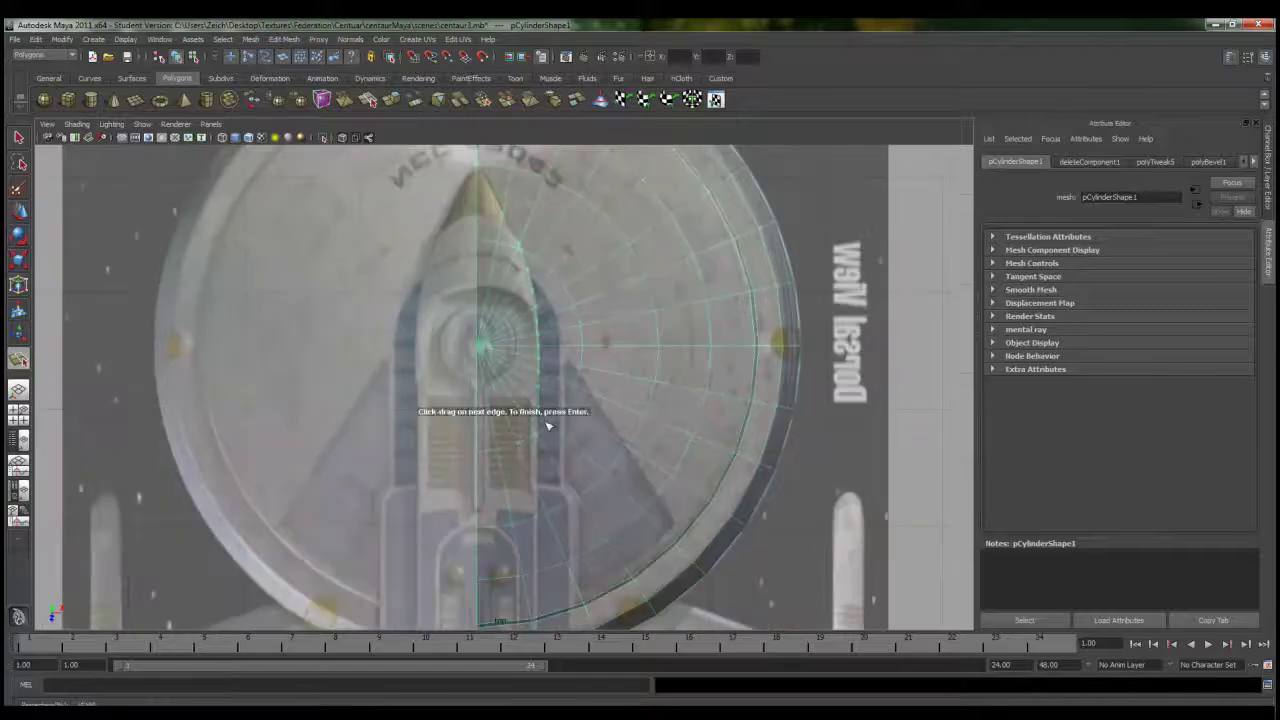
pyautogui.keyDown('alt'); pyautogui.moveTo(545, 457); pyautogui.dragTo(542, 300, button='middle'); pyautogui.keyUp('alt')
pyautogui.rightClick(590, 390)
pyautogui.press('space')
pyautogui.press('space')
pyautogui.click(511, 363)
pyautogui.click(240, 86)
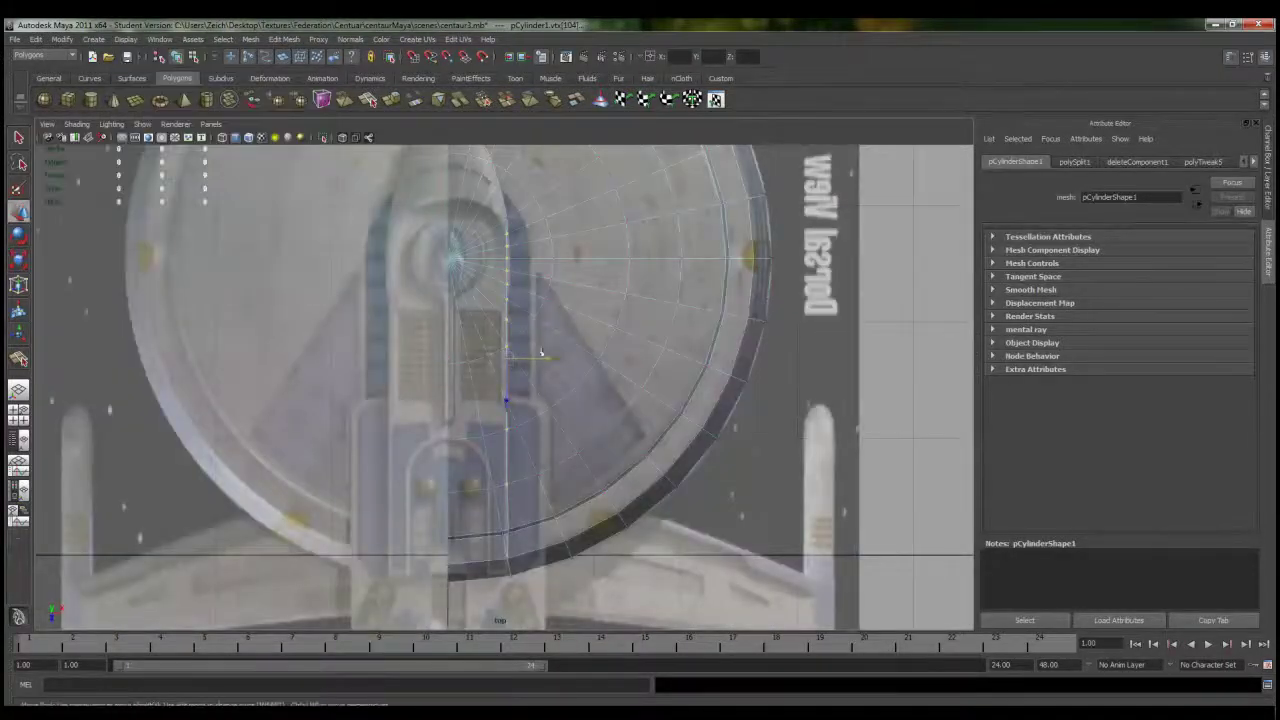
# Step: Merge the stray split vertices and move the spine's outline vertices onto the curved edge in the dorsal reference
pyautogui.scroll(5, 585, 255)
pyautogui.keyDown('alt'); pyautogui.moveTo(585, 400); pyautogui.dragTo(585, 255, button='middle'); pyautogui.keyUp('alt')
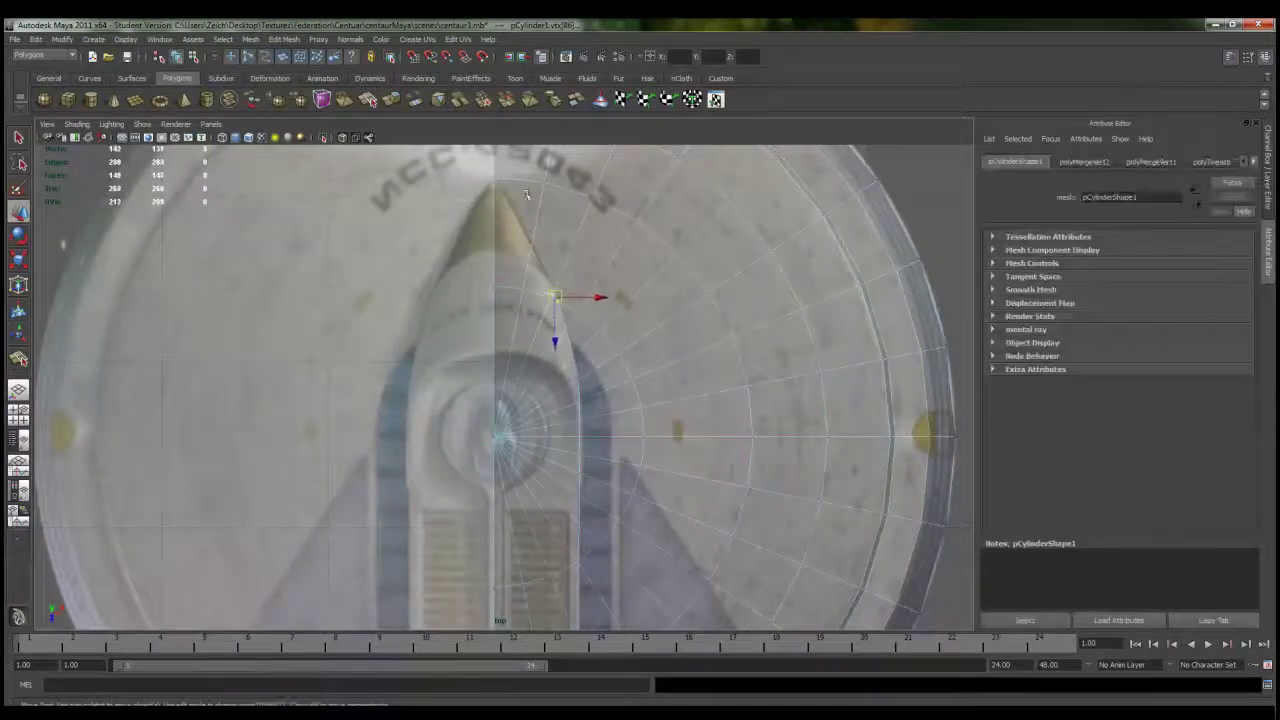
pyautogui.click(643, 460)
pyautogui.keyDown('alt'); pyautogui.moveTo(643, 460); pyautogui.dragTo(635, 291, button='middle'); pyautogui.keyUp('alt')
pyautogui.click(643, 348)
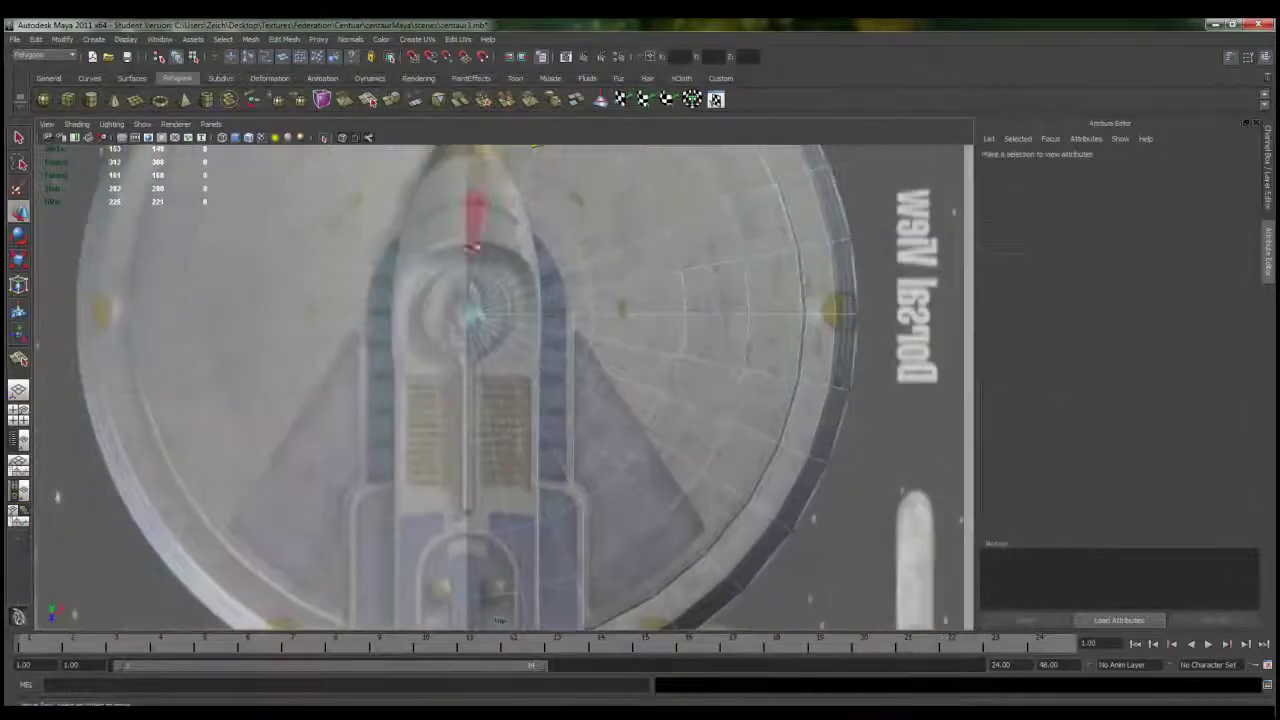
# Step: Extrude the faces inside the central spine outline to raise the spine above the saucer
pyautogui.click(532, 328)
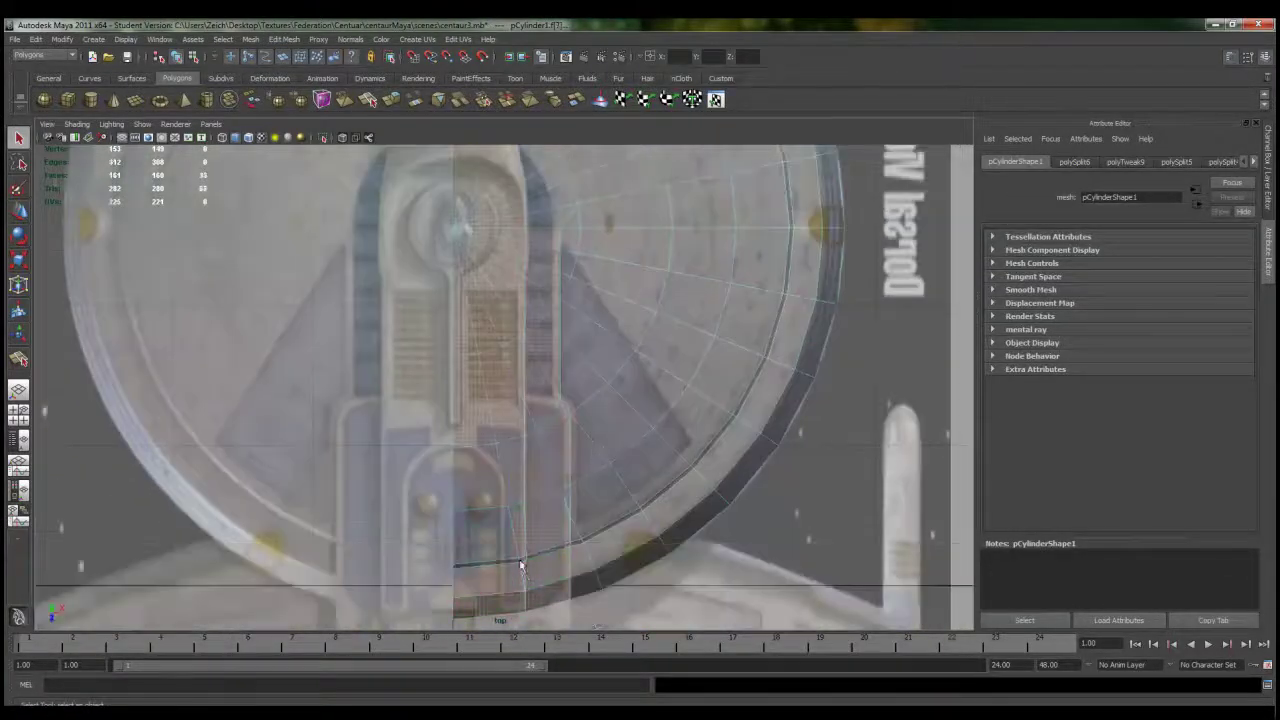
pyautogui.press('space')
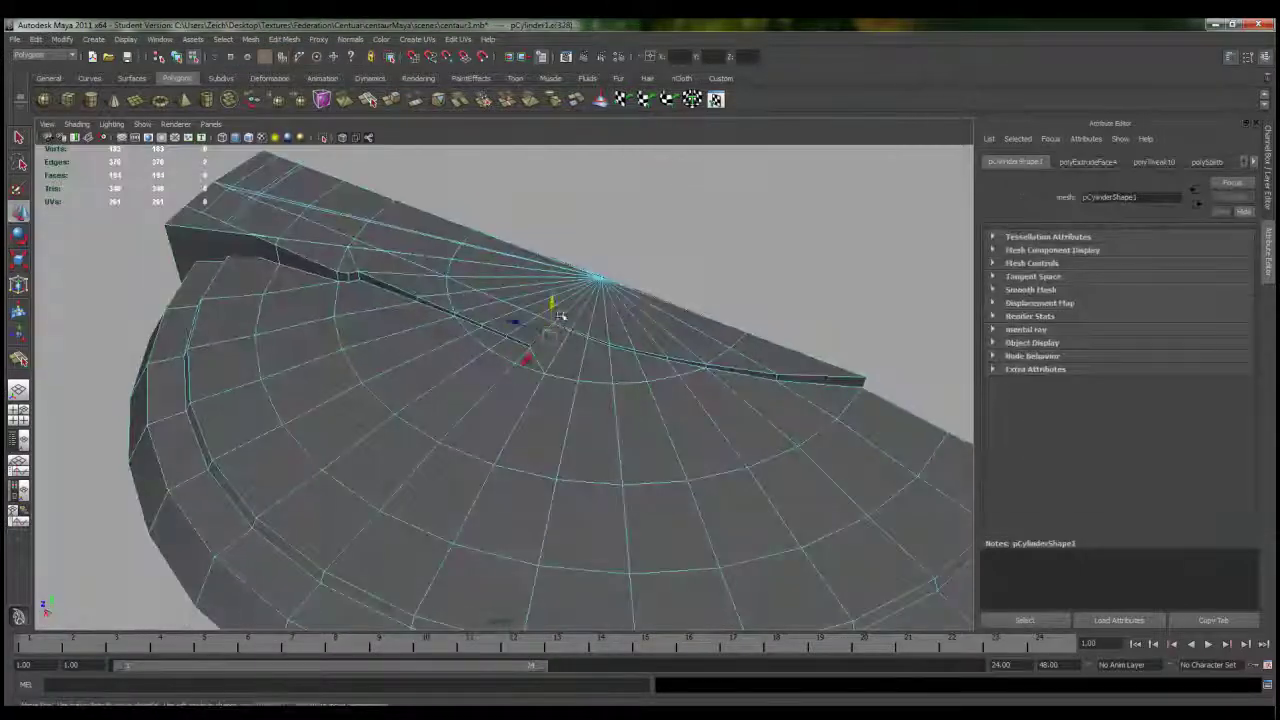
pyautogui.click(675, 333)
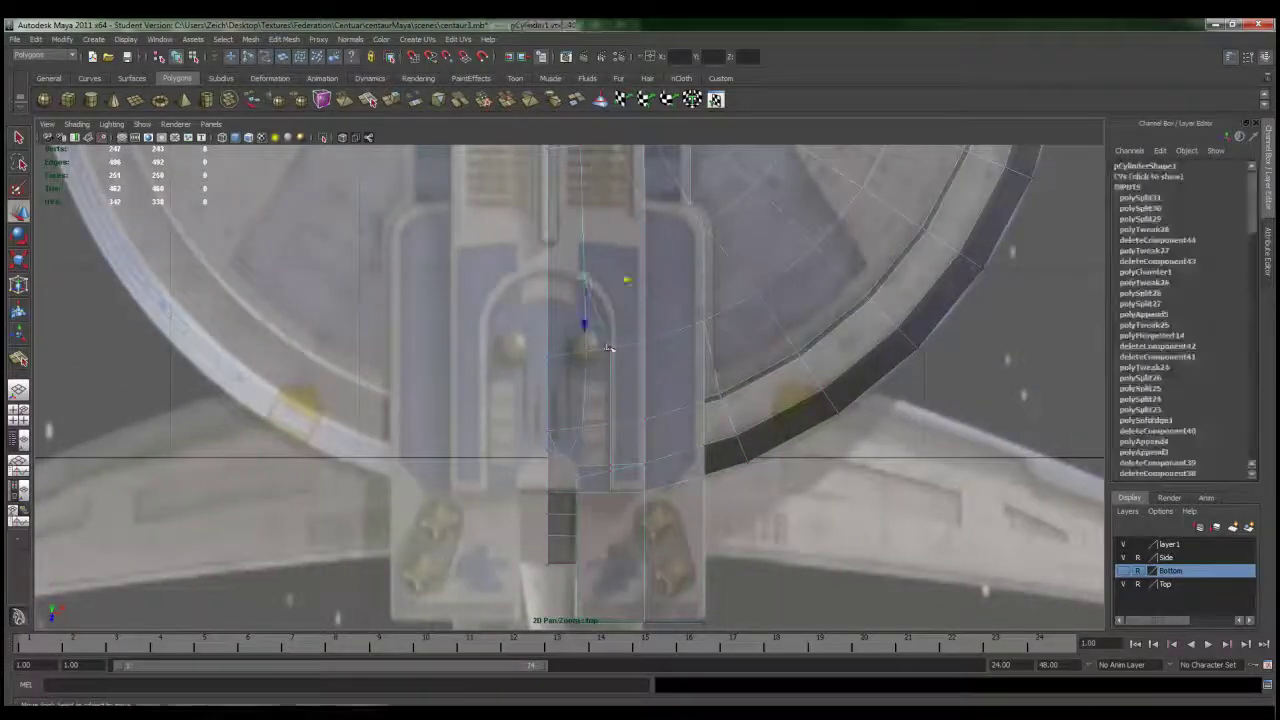
# Step: Fit the rounded rear recess to the dorsal reference and extrude its faces down into the spine
pyautogui.click(609, 356)
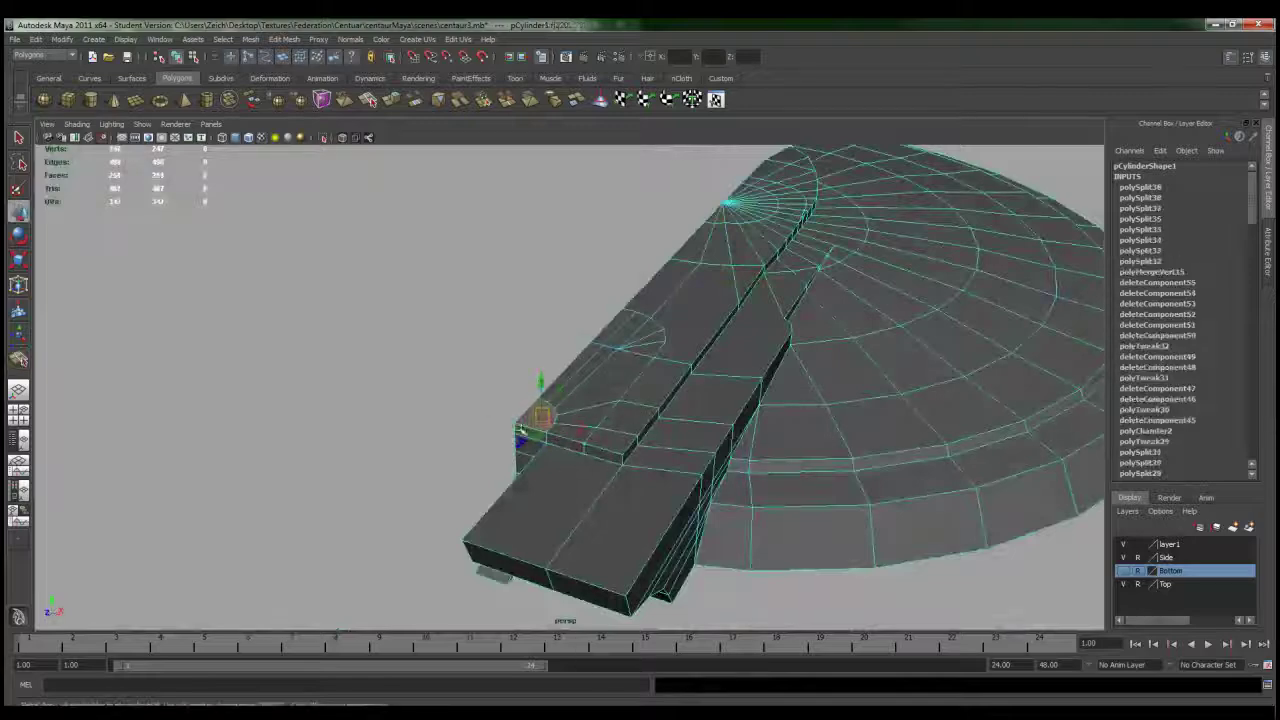
pyautogui.click(284, 39)
pyautogui.keyDown('alt'); pyautogui.moveTo(520, 430); pyautogui.dragTo(785, 340); pyautogui.keyUp('alt')
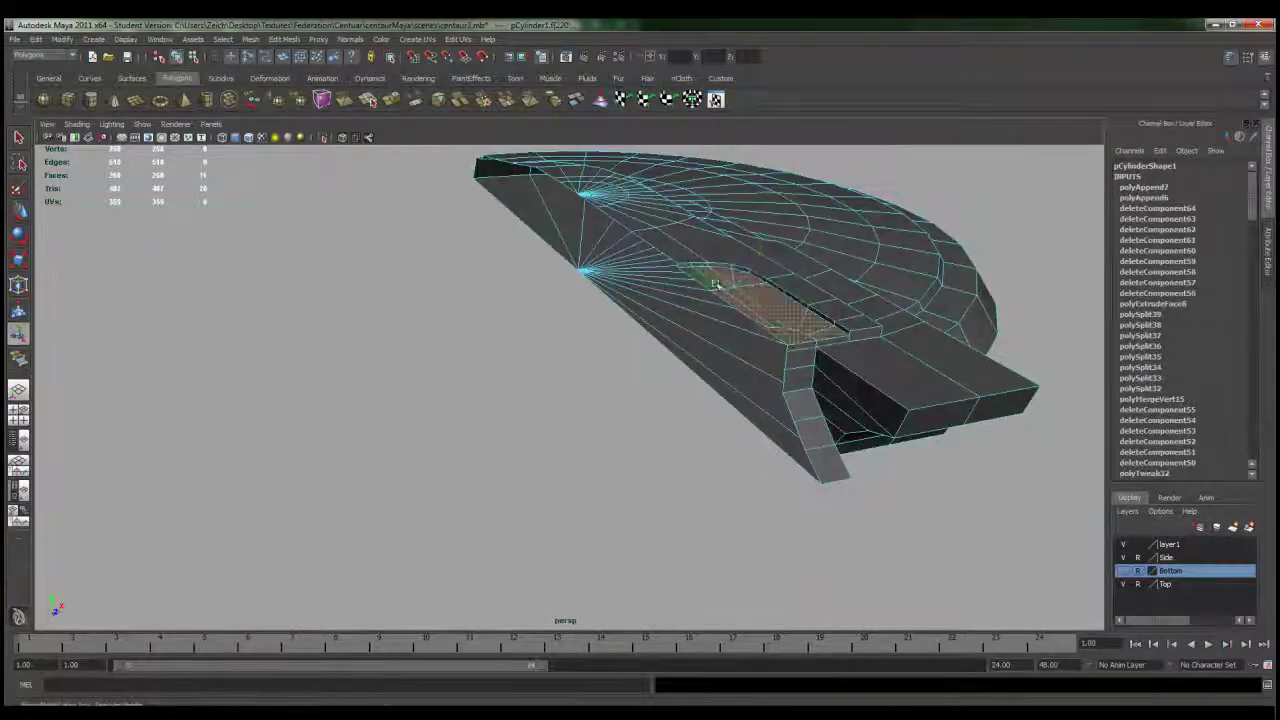
# Step: Rebuild the faces around the rear recess and split an edge at its back corner
pyautogui.click(284, 39)
pyautogui.click(300, 155)
pyautogui.scroll(8, 688, 366)
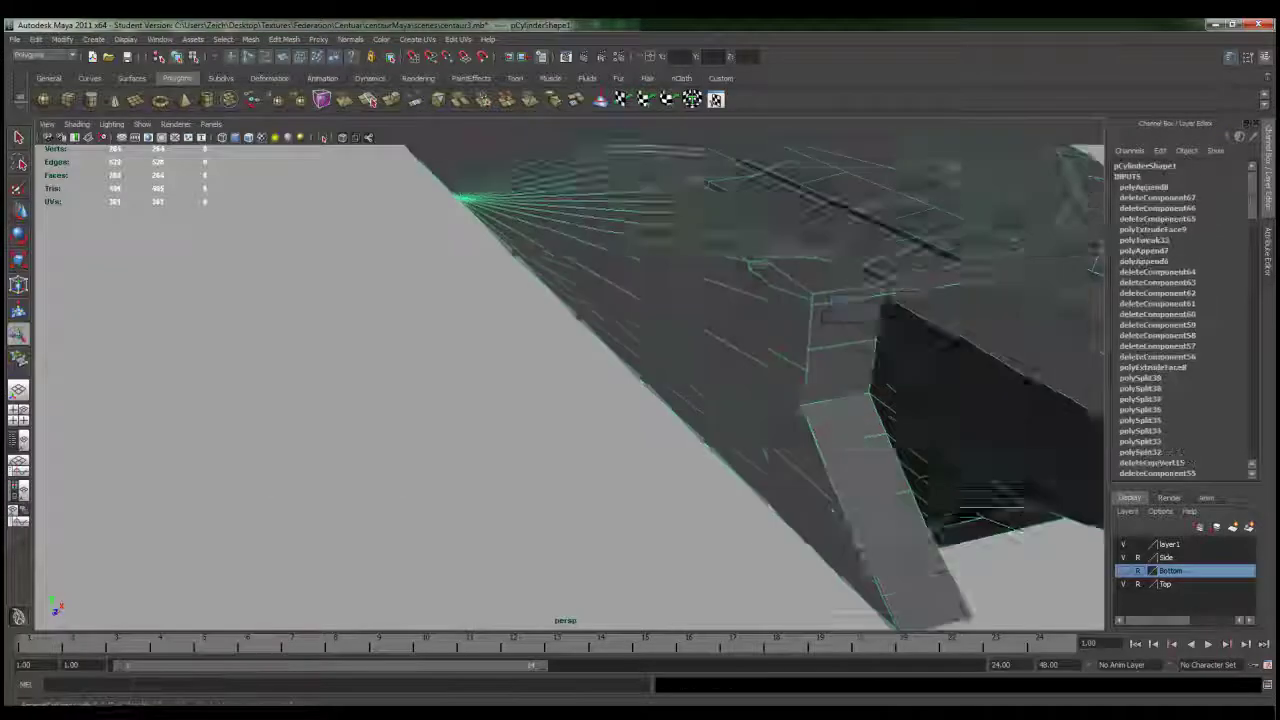
pyautogui.keyDown('alt'); pyautogui.moveTo(688, 366); pyautogui.dragTo(573, 325, button='middle'); pyautogui.keyUp('alt')
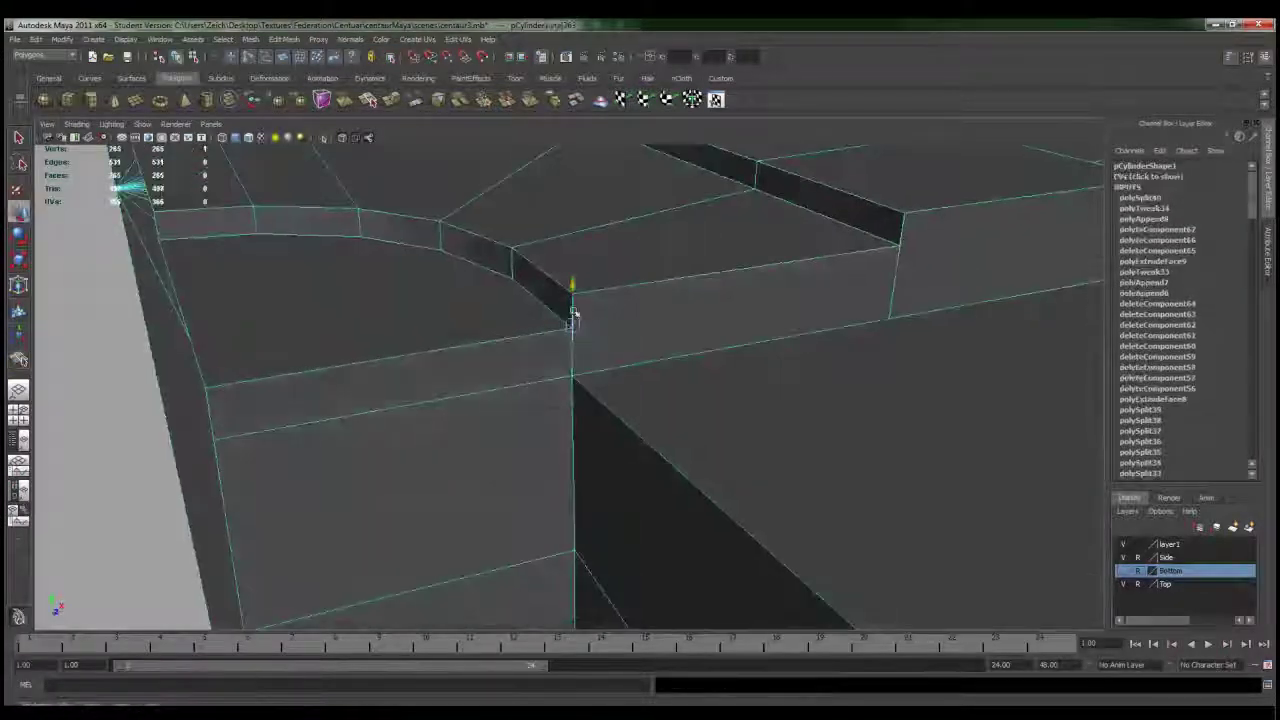
# Step: Adjust the rear recess faces and the spine's centreline vertices to match the dorsal reference
pyautogui.keyDown('alt'); pyautogui.moveTo(917, 253); pyautogui.dragTo(866, 498); pyautogui.keyUp('alt')
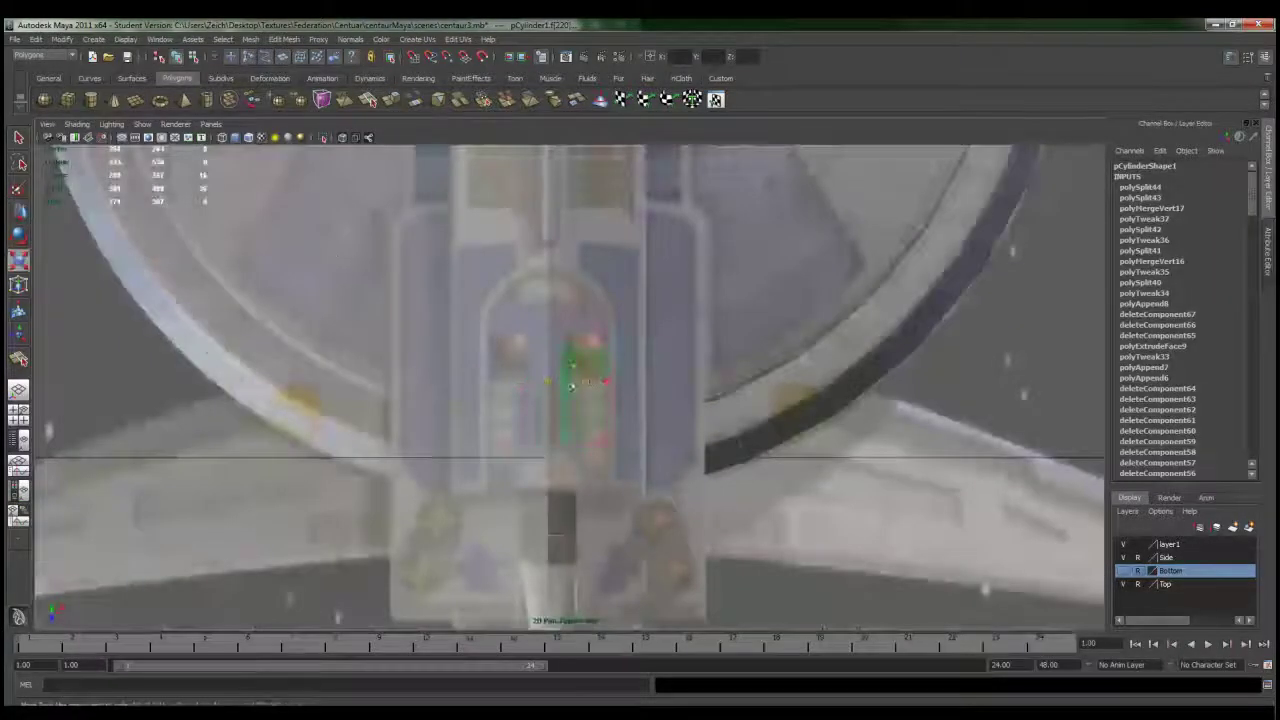
pyautogui.click(855, 495)
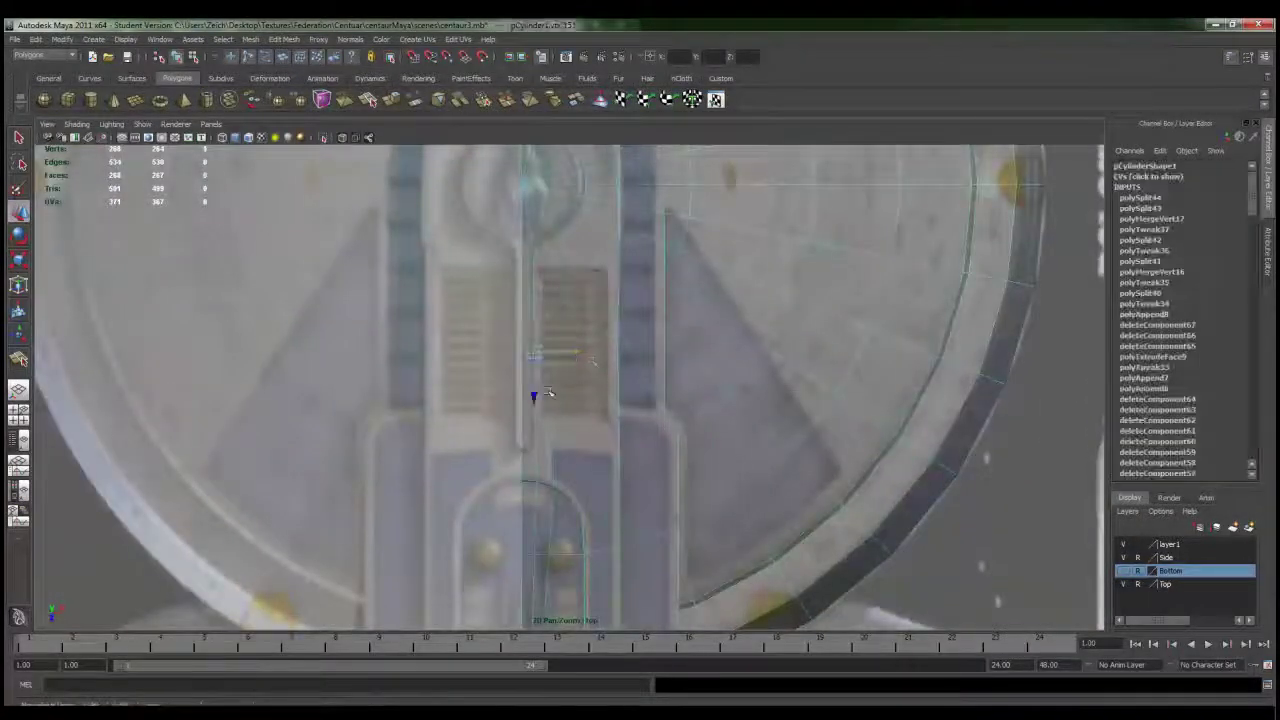
pyautogui.moveTo(548, 392); pyautogui.dragTo(540, 243, button='right')
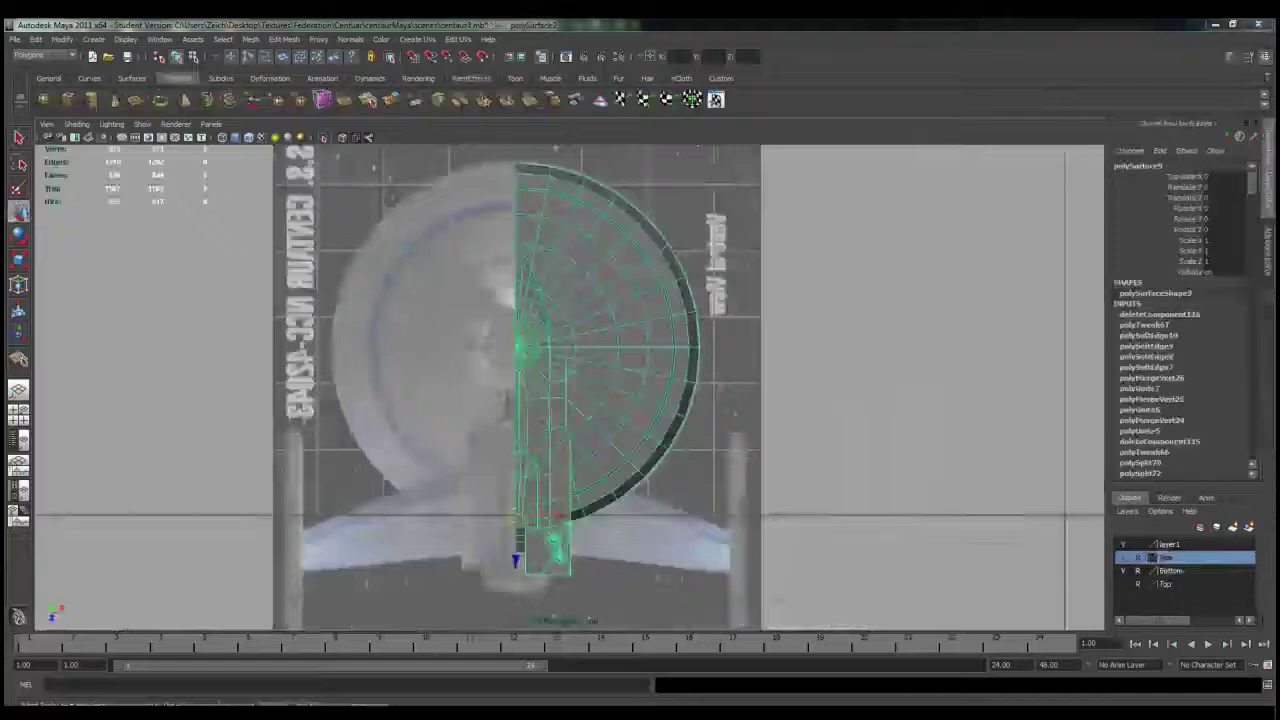
# Step: Mirror the half hull across the centreline with a duplicate scaled -1 in X and split the underside faces
pyautogui.click(36, 38)
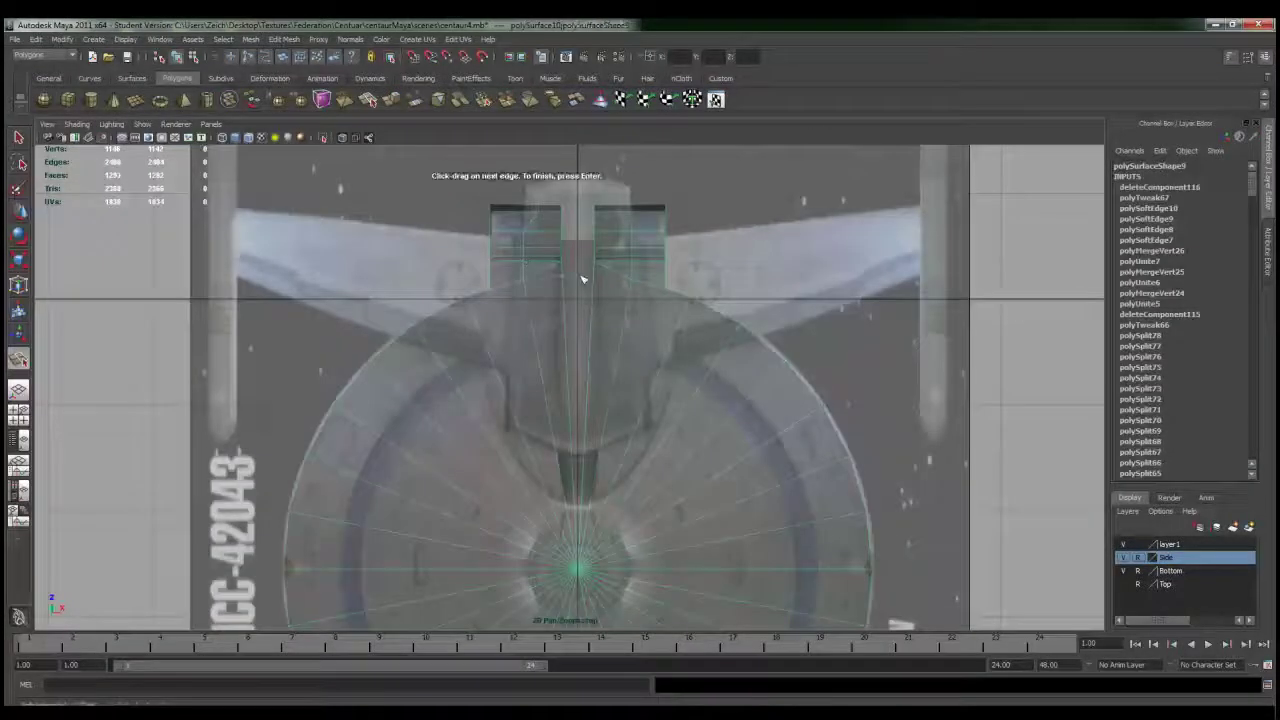
pyautogui.press('Return')
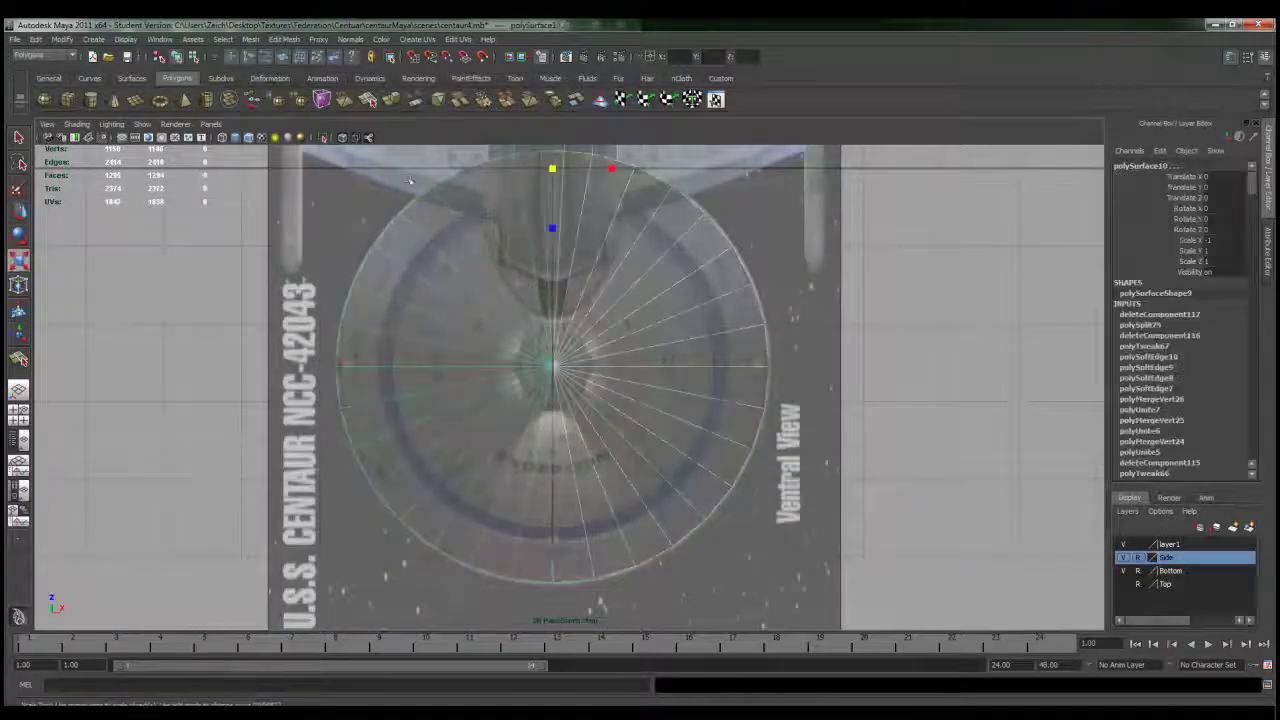
# Step: Bevel the selected circular edge loop around the centre of the saucer's underside
pyautogui.rightClick(614, 320)
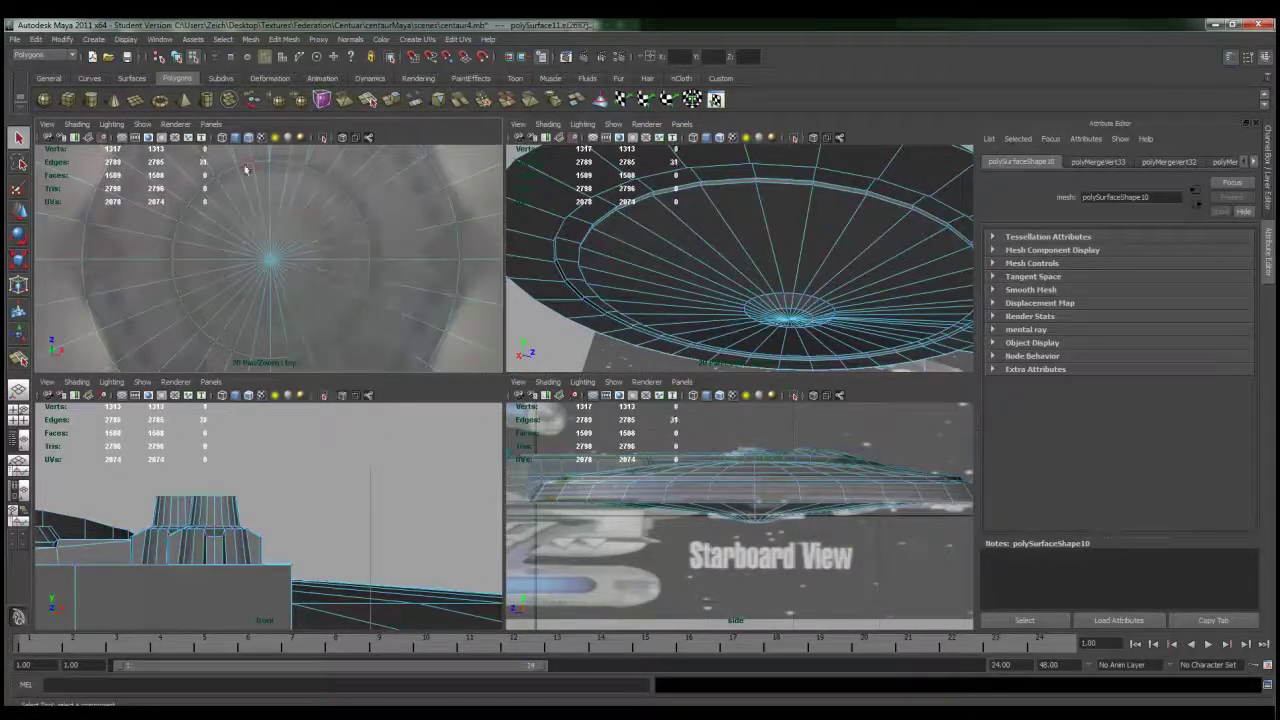
pyautogui.click(250, 39)
pyautogui.click(290, 400)
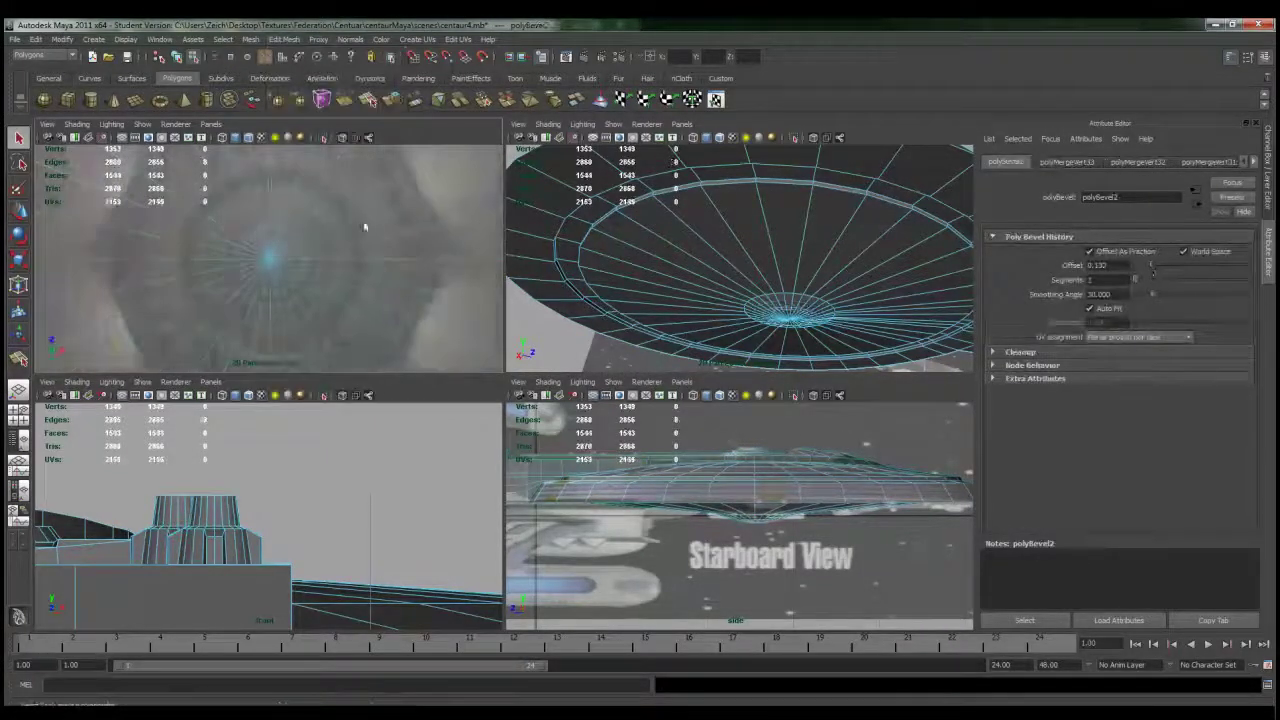
pyautogui.doubleClick(275, 185)
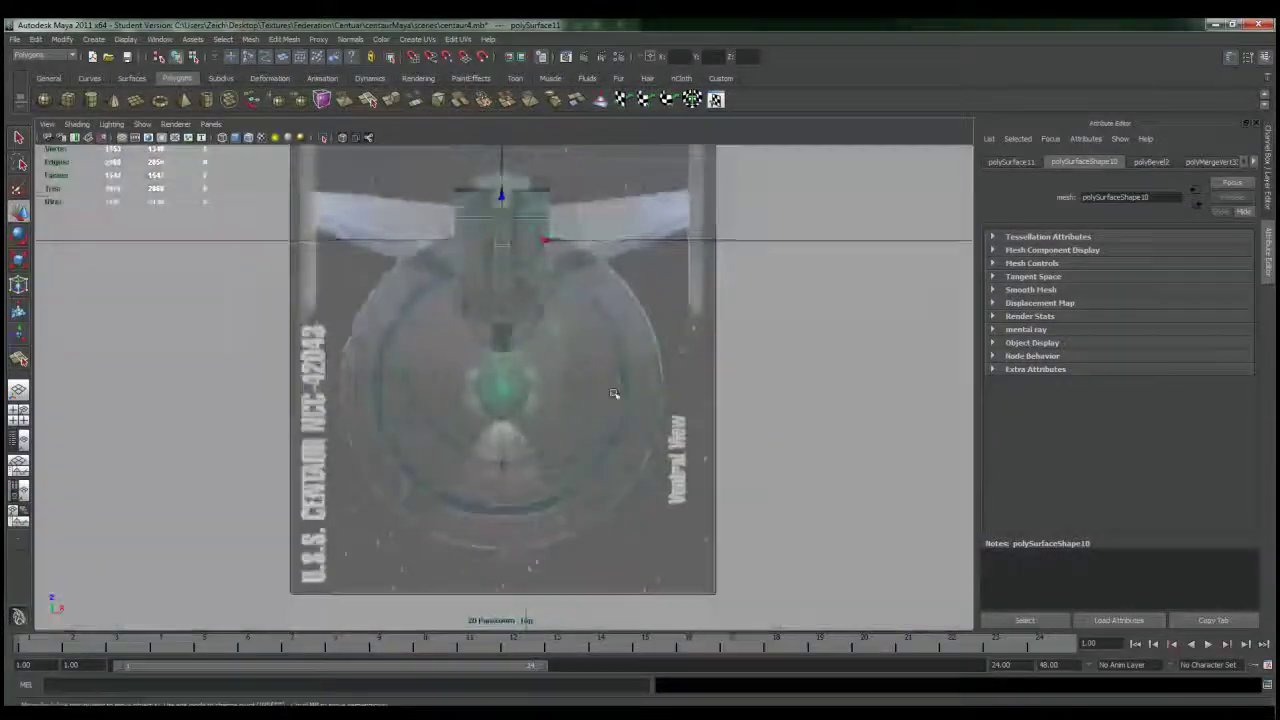
# Step: Select and shape components on the saucer's underside to match the Ventral View reference
pyautogui.scroll(5, 614, 400)
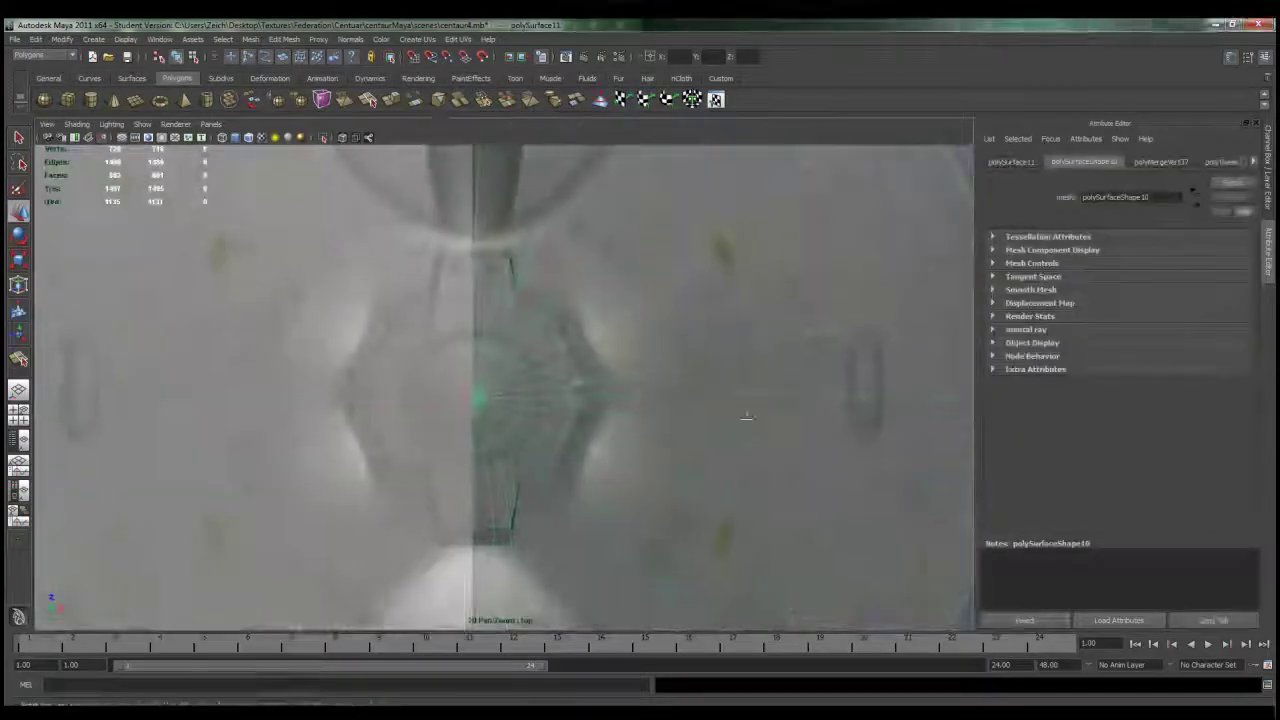
pyautogui.rightClick(675, 298)
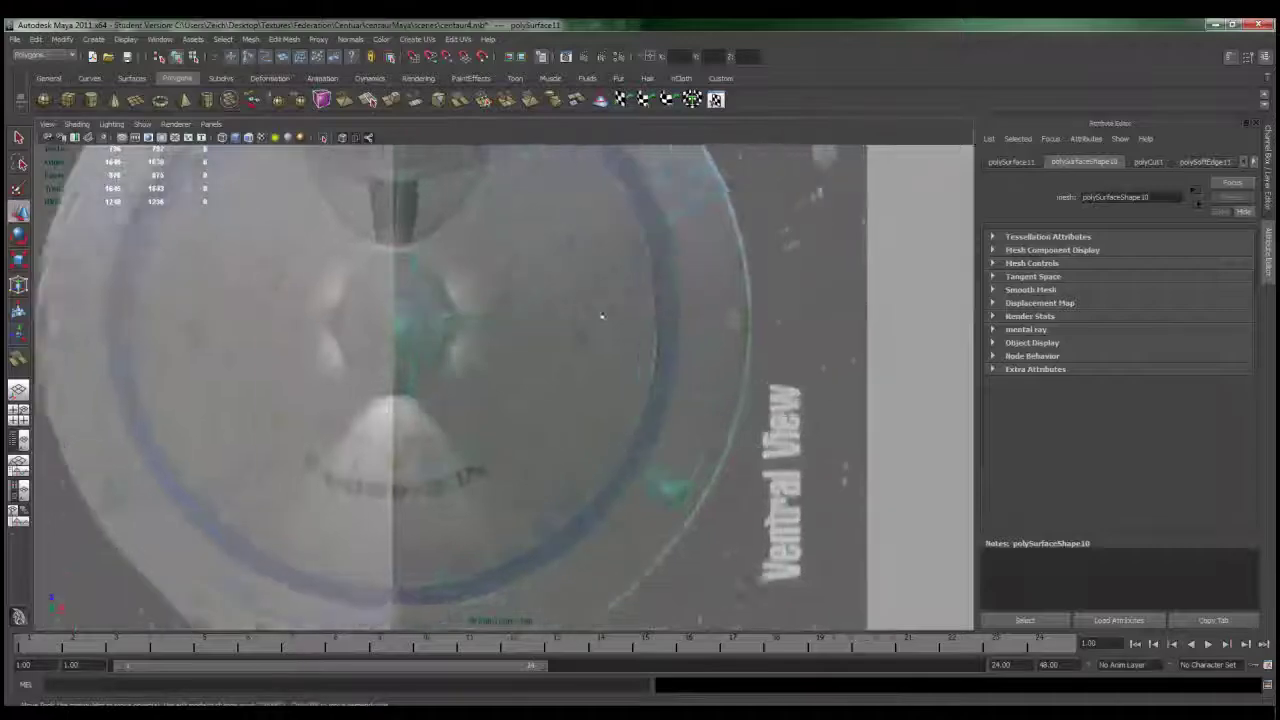
pyautogui.click(581, 300)
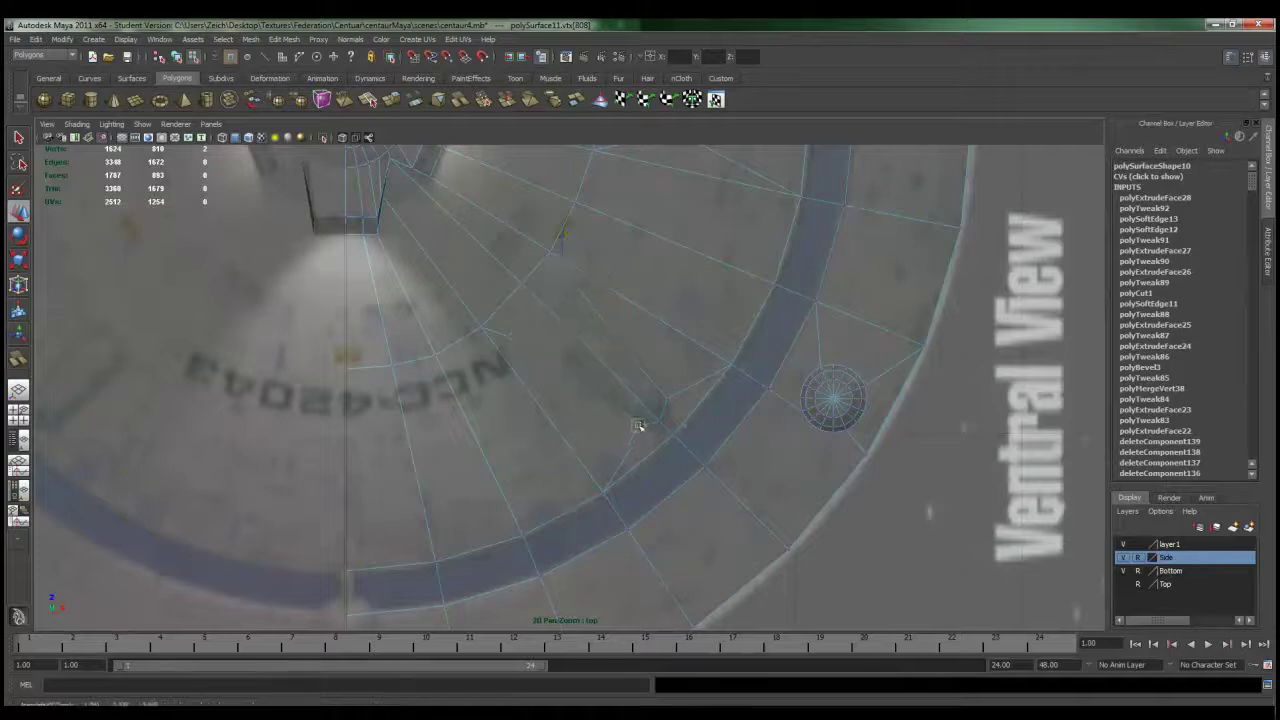
# Step: Split the underside faces and position vertices to outline the tapered detail between the registry lettering and the blue ring
pyautogui.moveTo(638, 426)
pyautogui.mouseDown(button='right')
pyautogui.moveTo(663, 388)
pyautogui.moveTo(657, 423)
pyautogui.mouseUp(button='right')
pyautogui.click(667, 398)
pyautogui.press('Return')
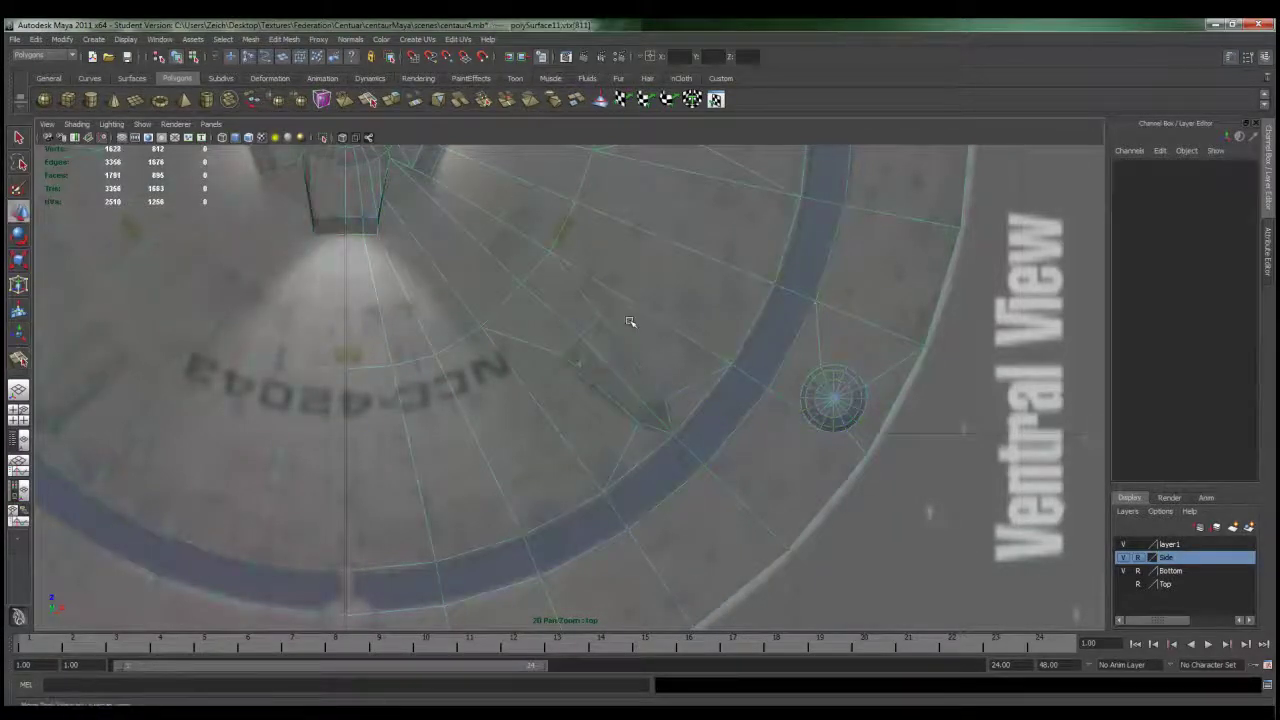
pyautogui.press('F8')
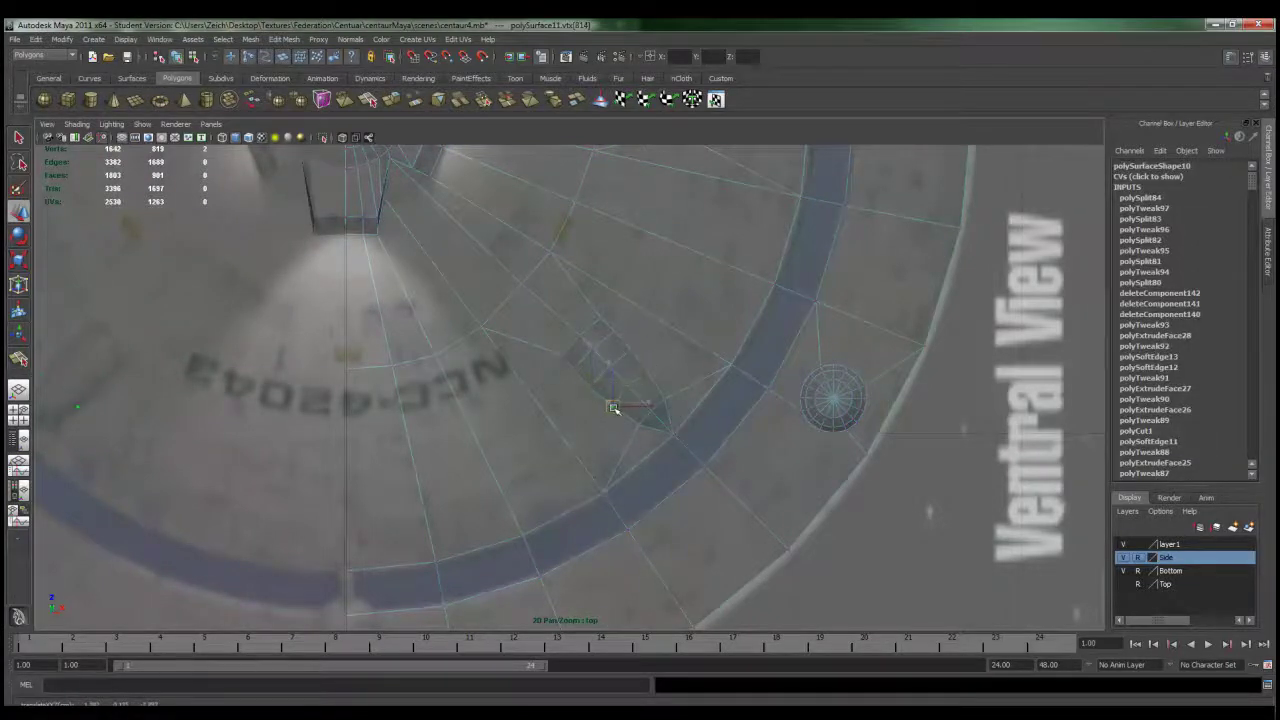
# Step: Finish splitting the tapered detail on the saucer's underside and extrude its faces
pyautogui.press('Return')
pyautogui.press('F8')
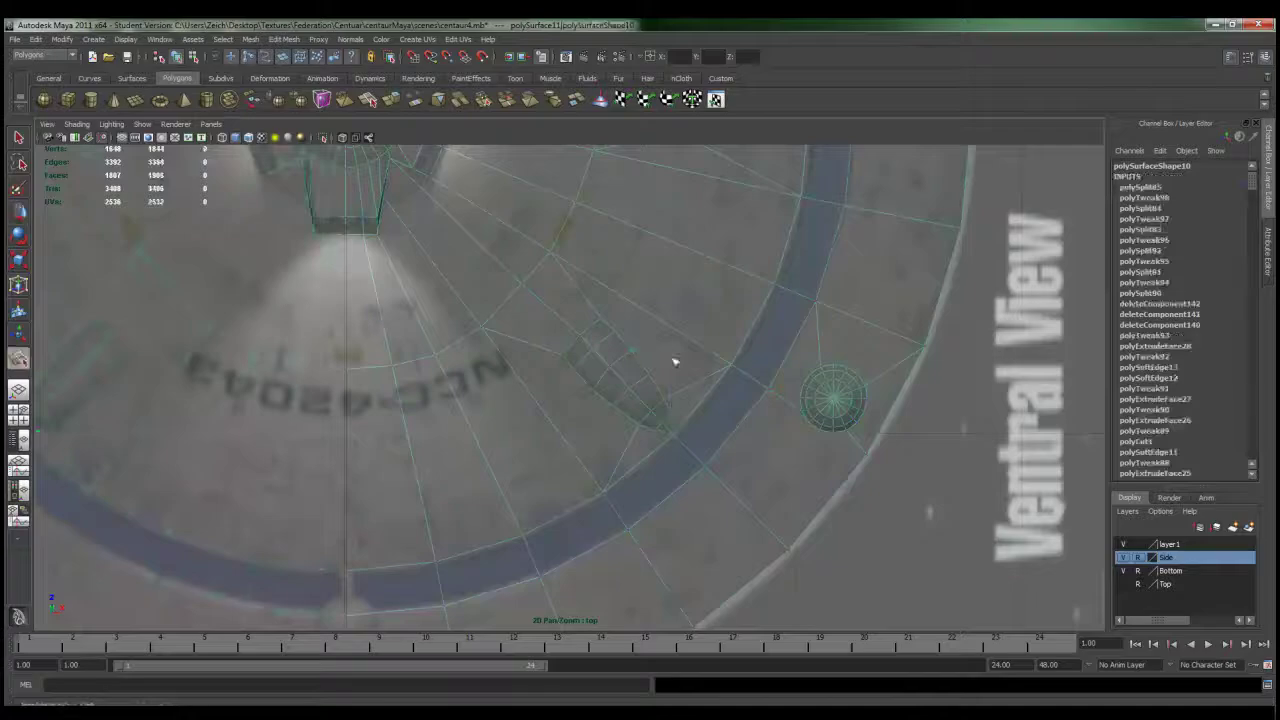
pyautogui.keyDown('alt'); pyautogui.moveTo(660, 398); pyautogui.dragTo(600, 300); pyautogui.keyUp('alt')
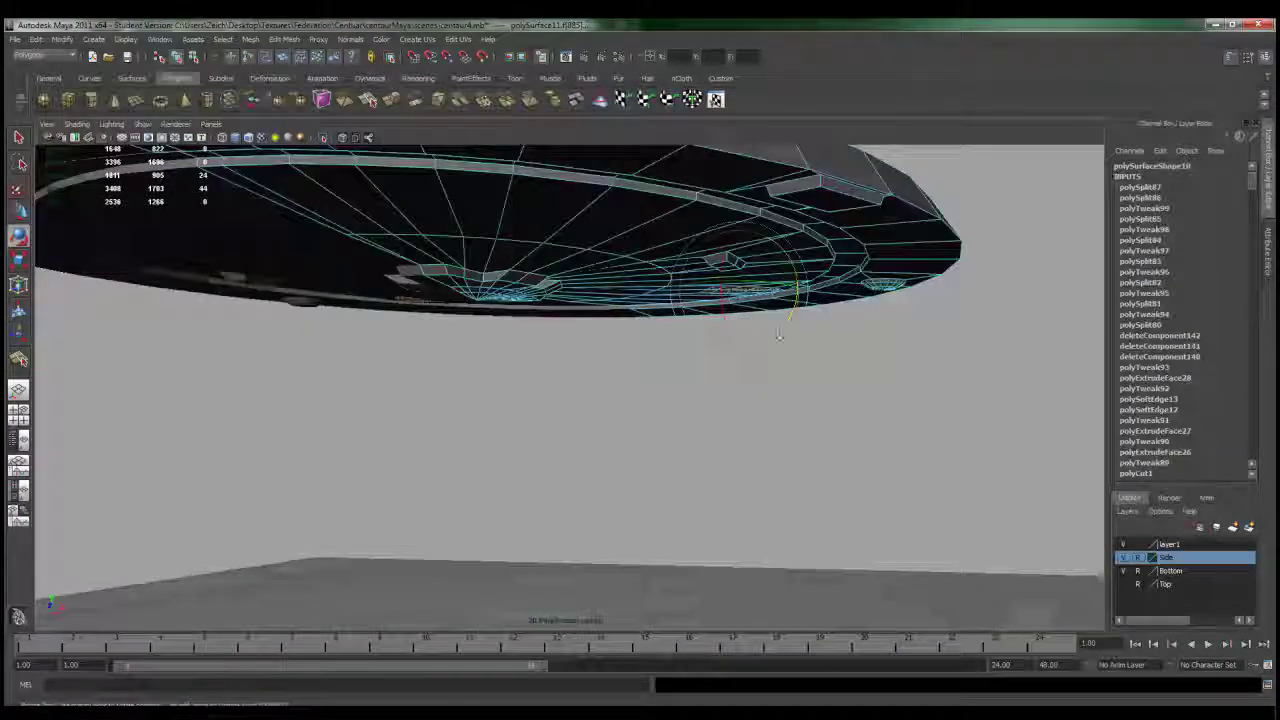
pyautogui.press('space')
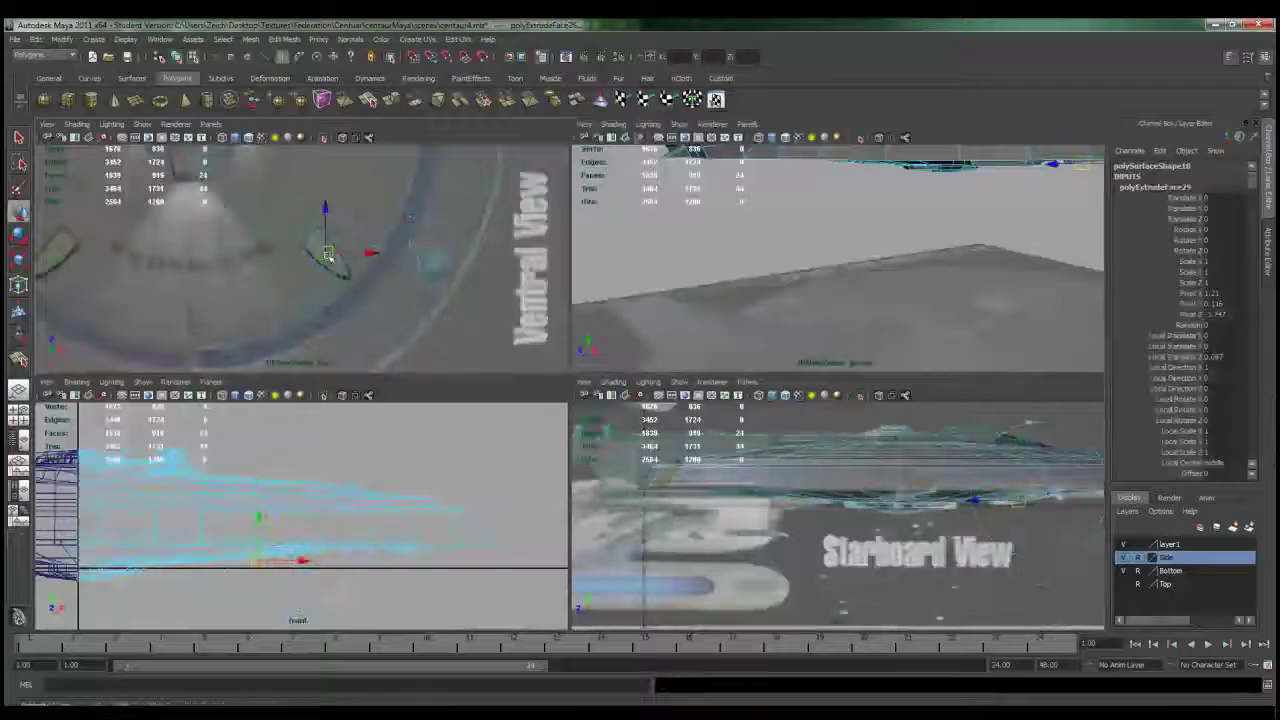
pyautogui.press('space')
pyautogui.keyDown('alt'); pyautogui.moveTo(327, 253); pyautogui.dragTo(465, 453); pyautogui.keyUp('alt')
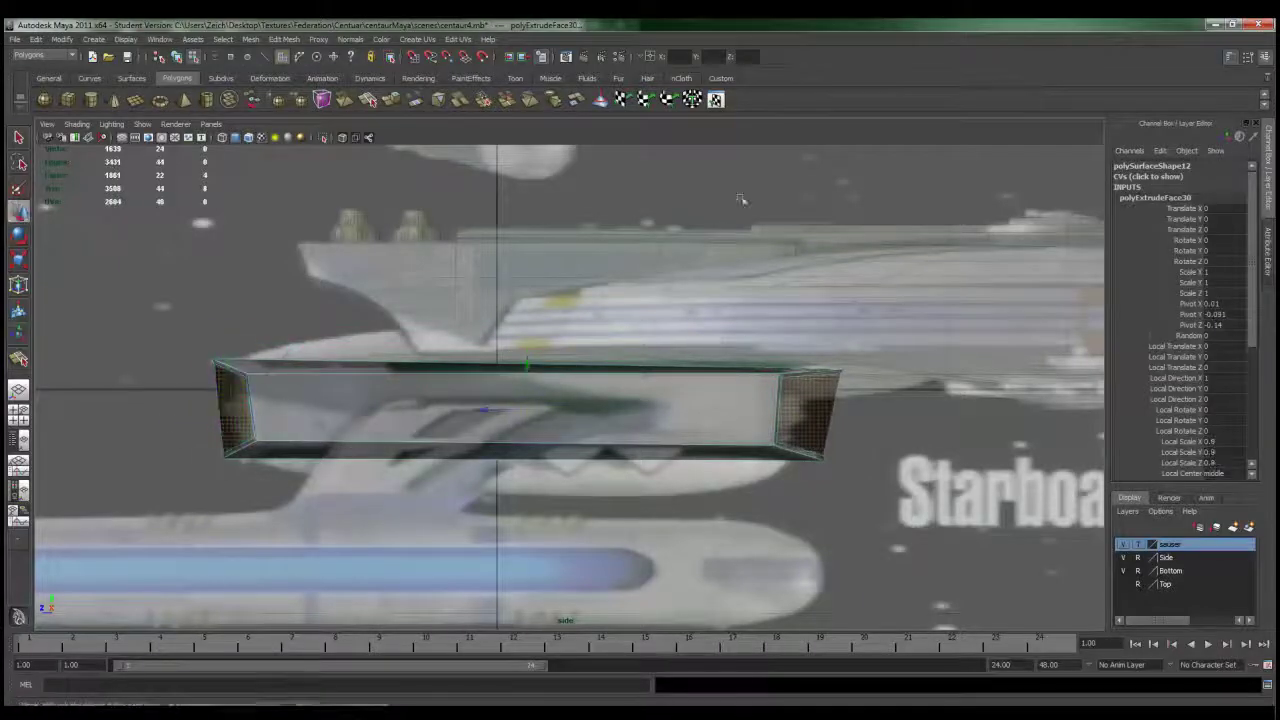
# Step: Extrude the panel faces of the central hull block and adjust its vertices to follow the reference images
pyautogui.click(300, 405)
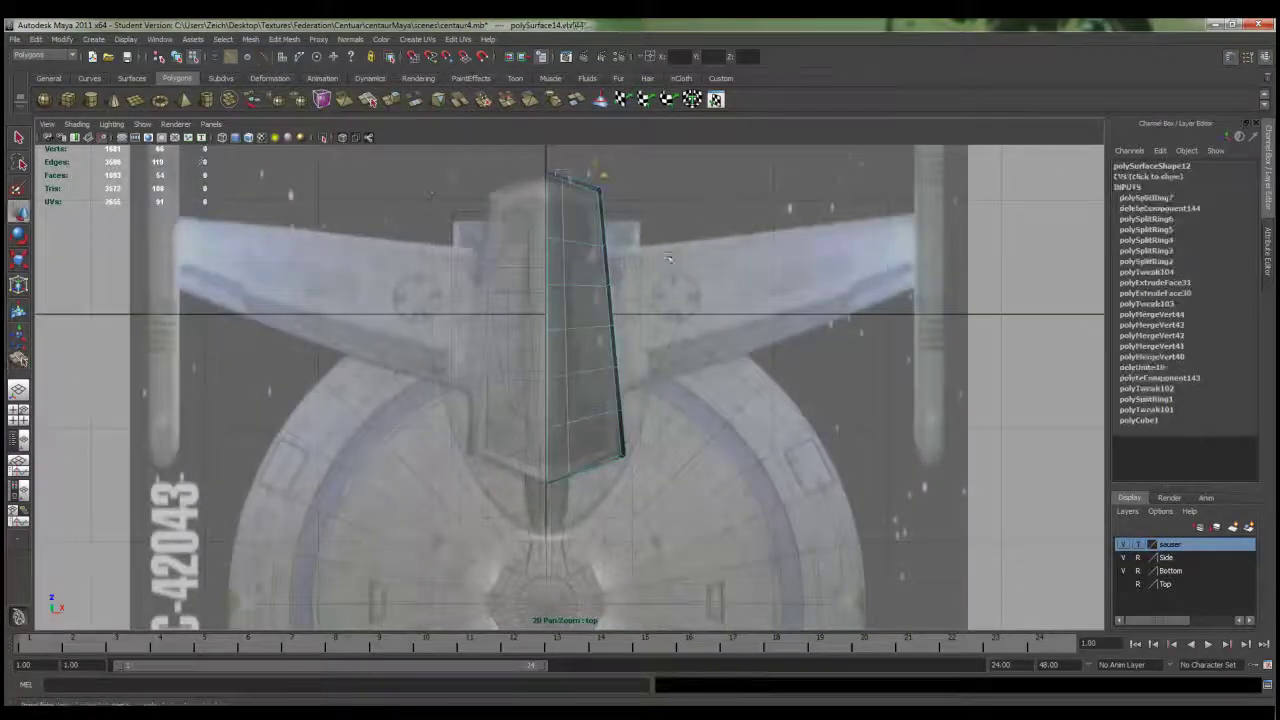
pyautogui.click(284, 39)
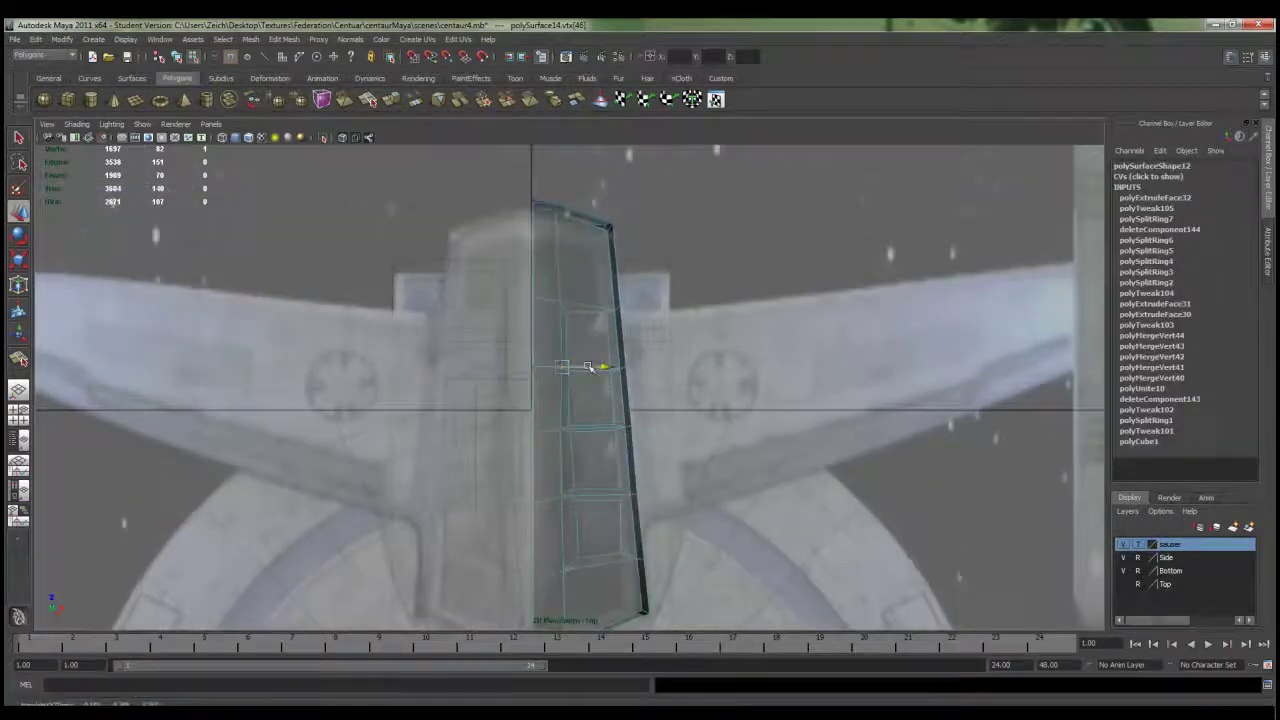
pyautogui.moveTo(588, 367); pyautogui.dragTo(589, 444, button='middle')
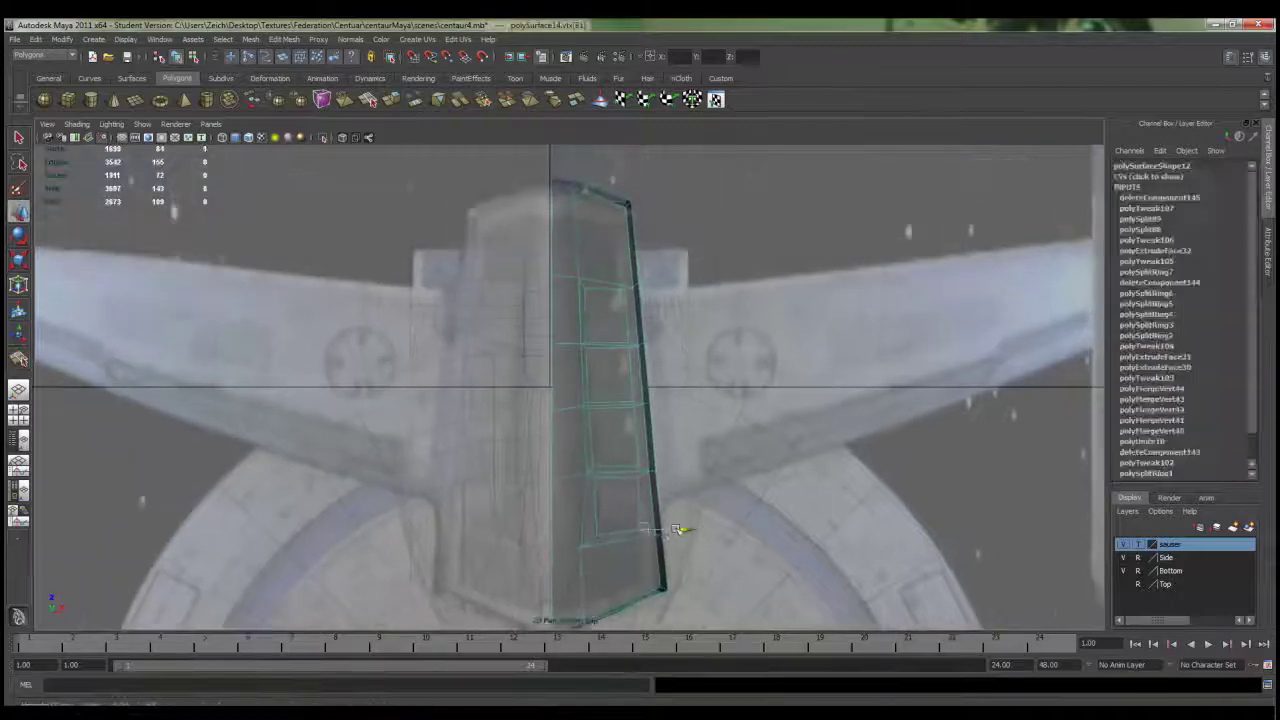
pyautogui.moveTo(600, 488); pyautogui.dragTo(609, 429, button='right')
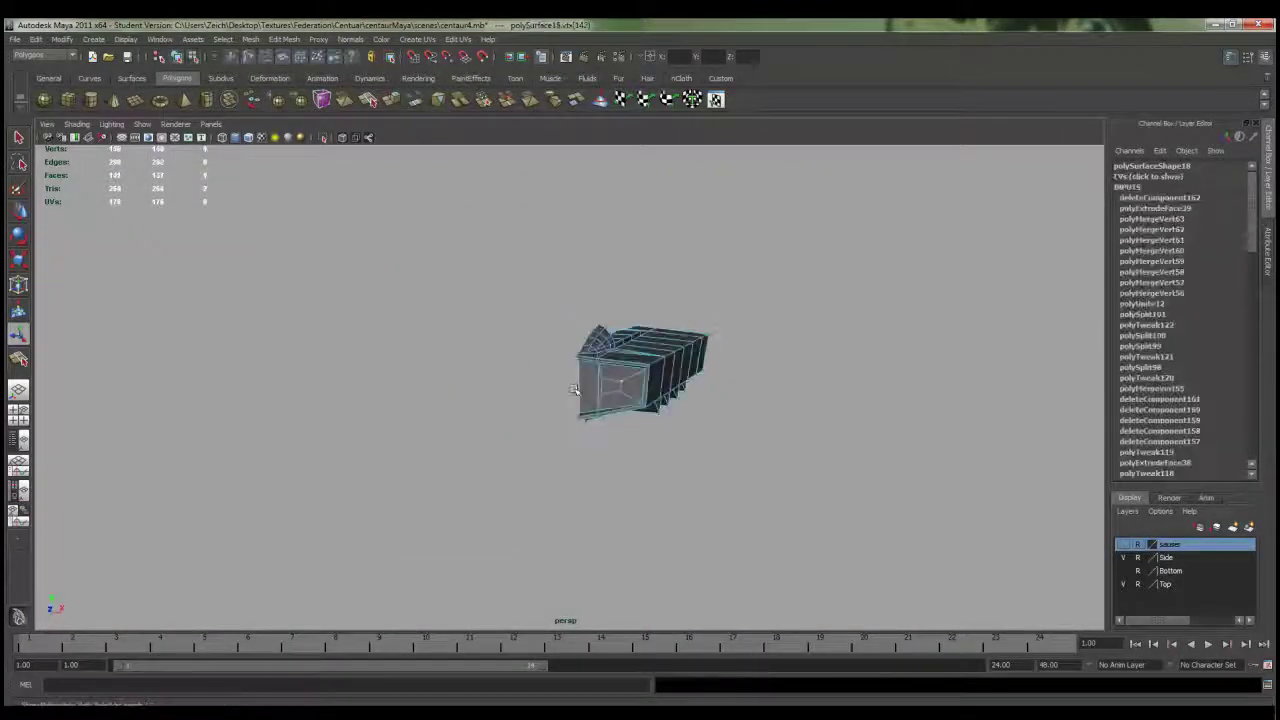
pyautogui.press('space')
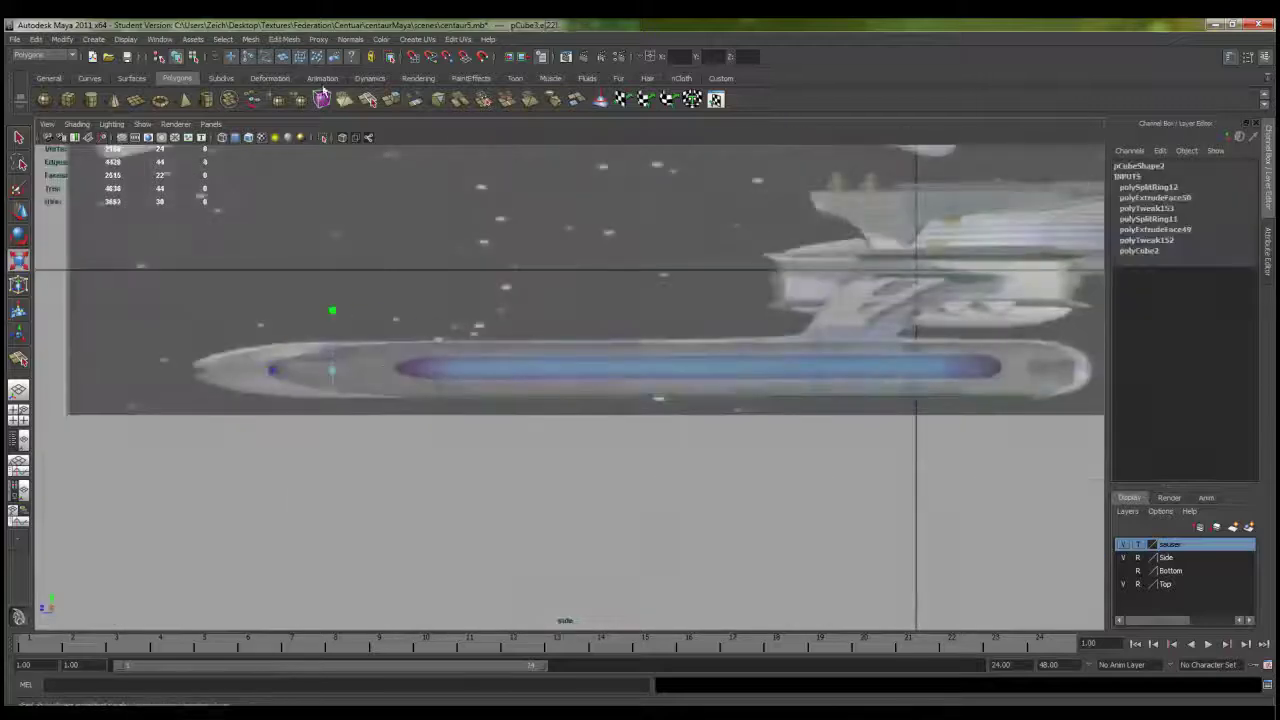
# Step: Bevel the nacelle's selected edges and shape its tapered end to match the side and top references
pyautogui.click(283, 39)
pyautogui.click(320, 370)
pyautogui.moveTo(321, 412); pyautogui.dragTo(257, 372)
pyautogui.press('r')
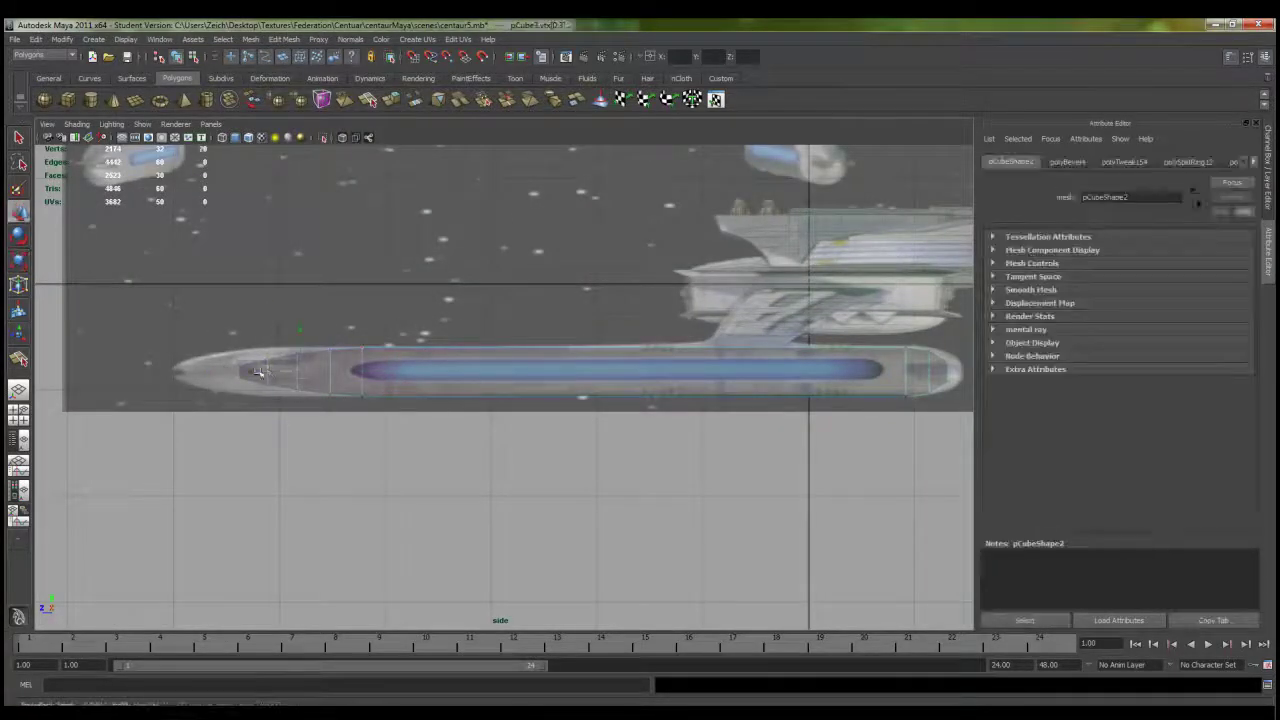
pyautogui.moveTo(236, 435); pyautogui.dragTo(234, 309)
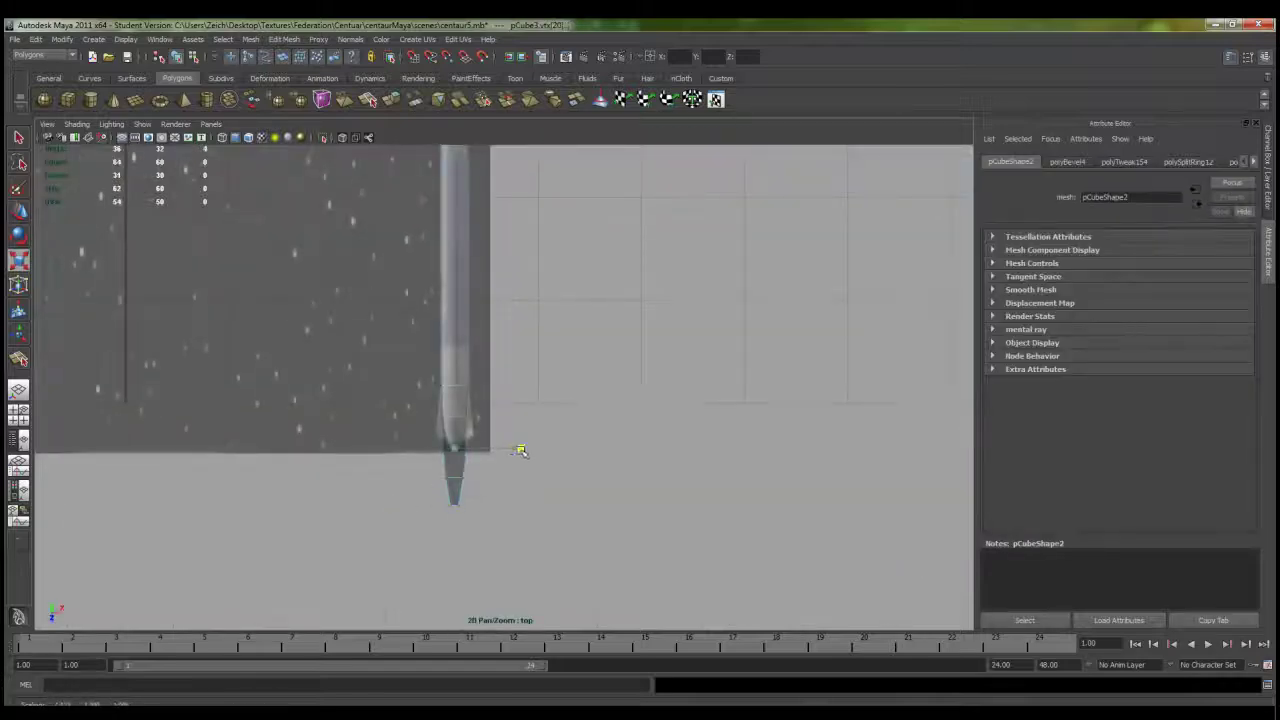
pyautogui.press('space')
pyautogui.press('space')
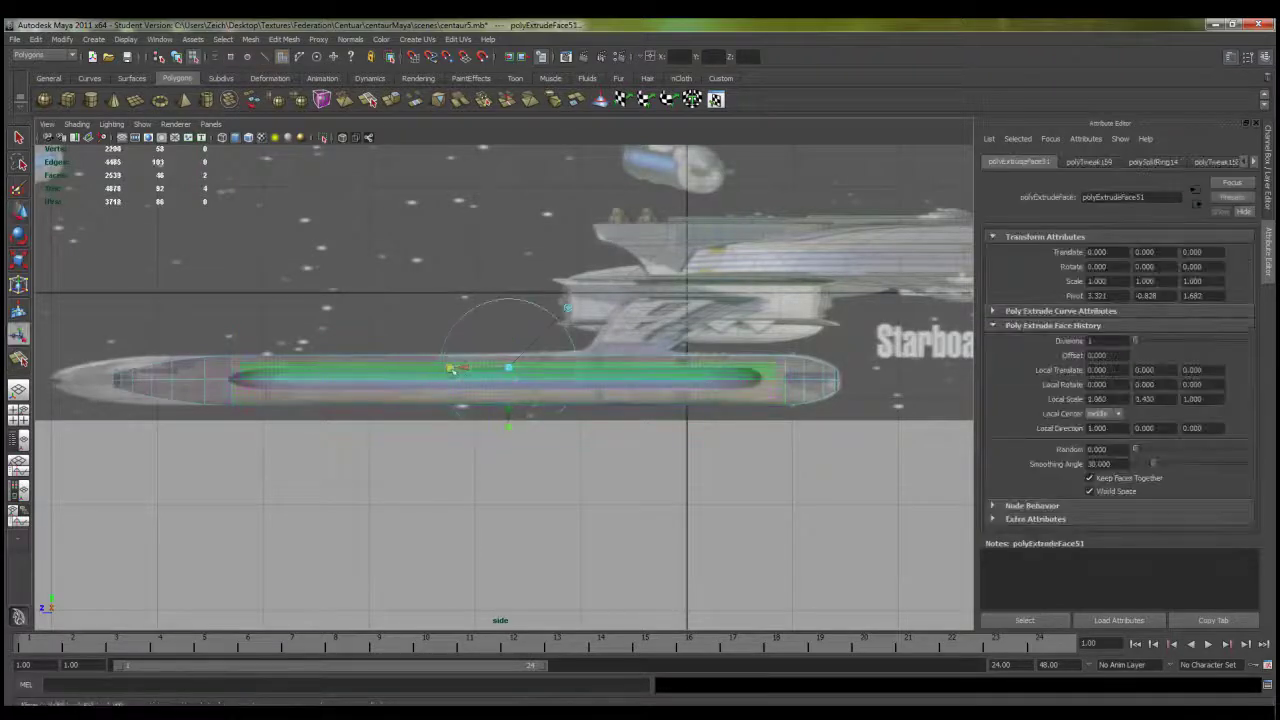
pyautogui.press('F8')
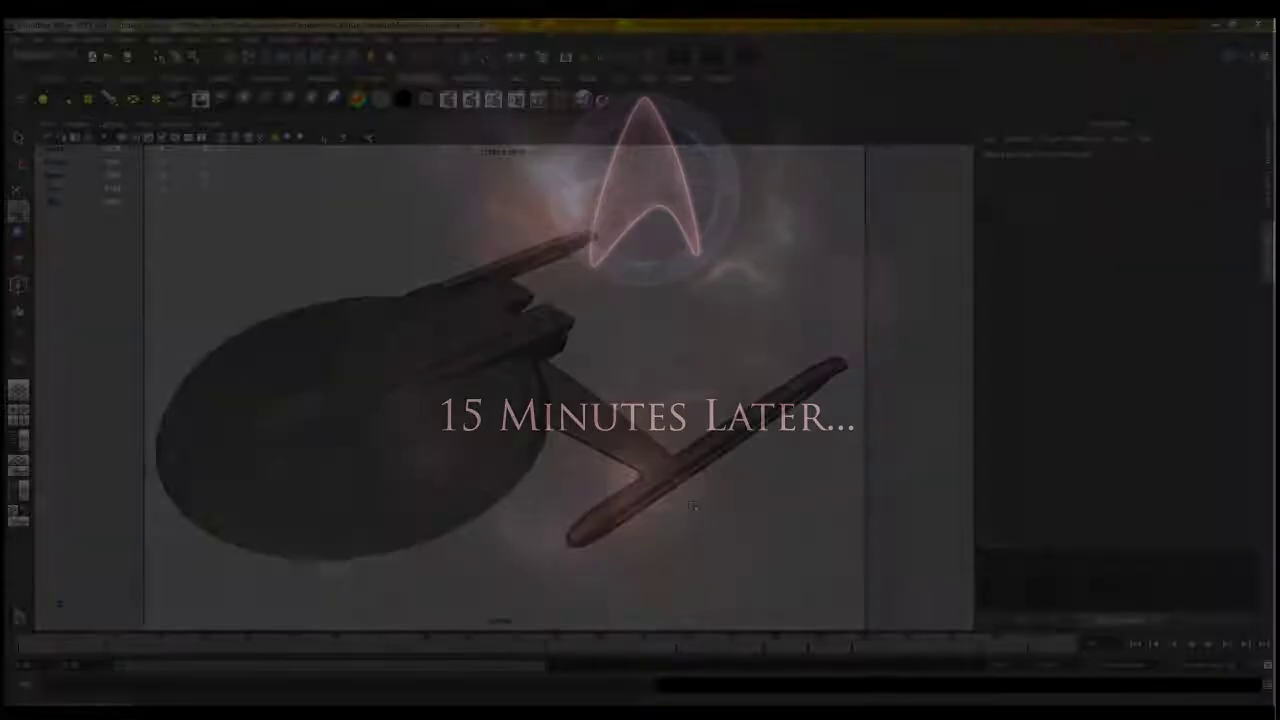
# Step: Raise the point light above the ship to illuminate its upper side
pyautogui.keyDown('alt'); pyautogui.moveTo(620, 470); pyautogui.dragTo(446, 387); pyautogui.keyUp('alt')
pyautogui.scroll(-4, 464, 383)
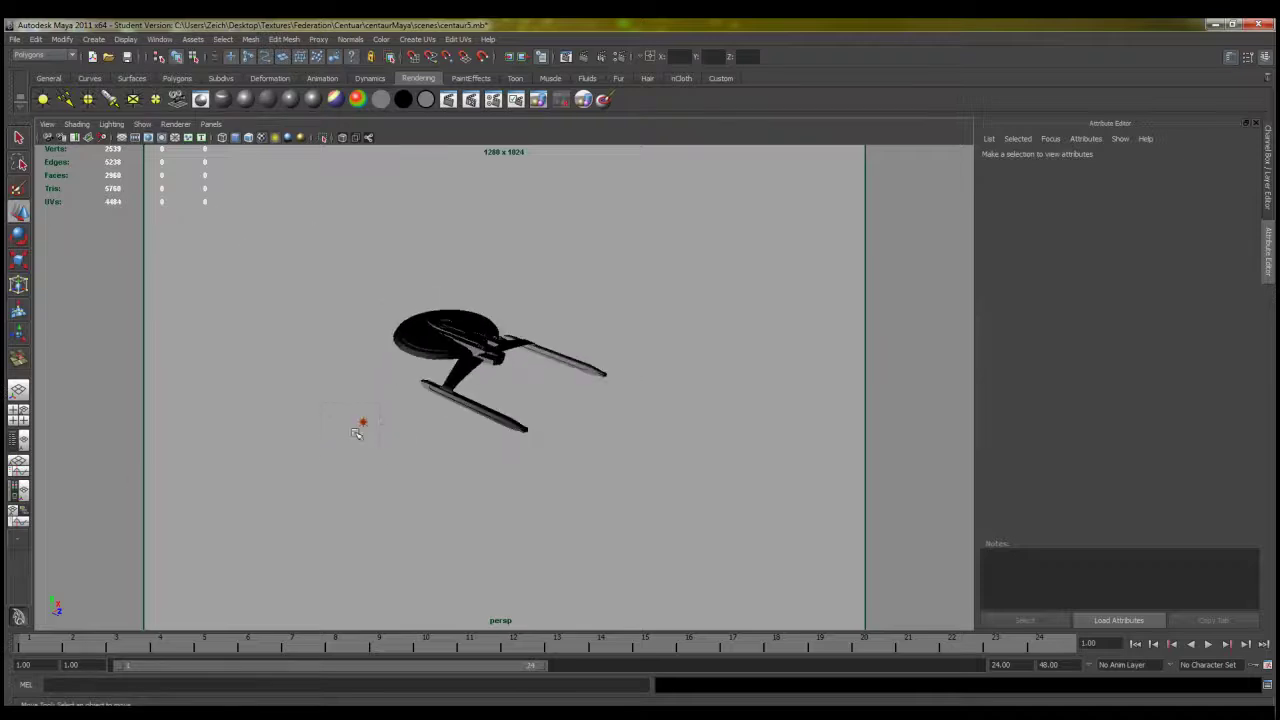
pyautogui.moveTo(357, 433); pyautogui.dragTo(366, 400)
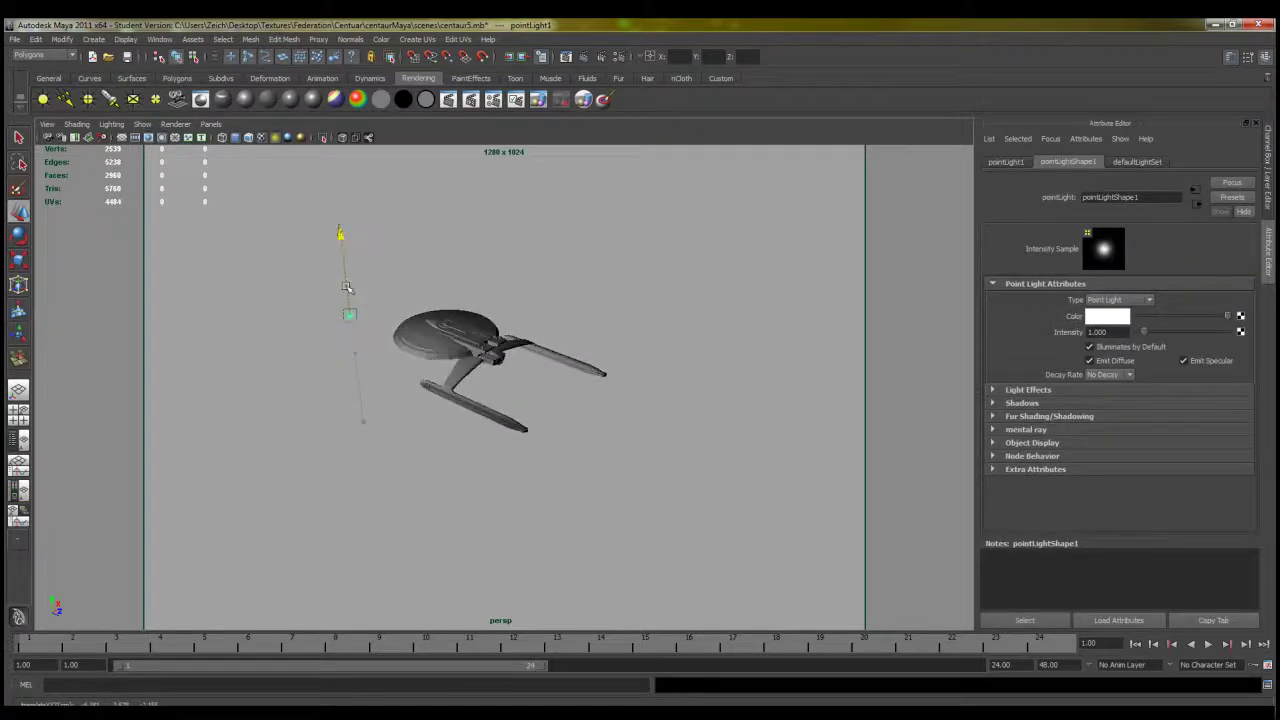
# Step: Render the current frame of the ship's upper side and close the finished image
pyautogui.scroll(5, 346, 285)
pyautogui.keyDown('alt'); pyautogui.moveTo(365, 300); pyautogui.dragTo(410, 340); pyautogui.keyUp('alt')
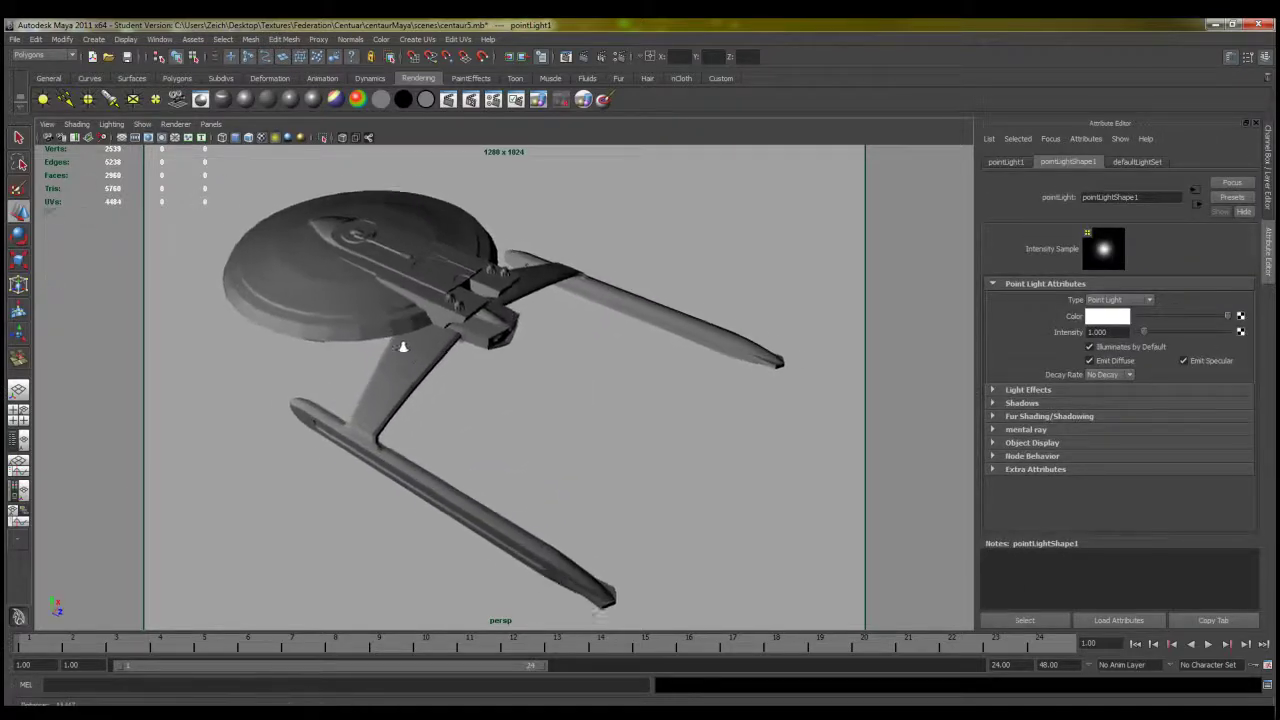
pyautogui.click(450, 102)
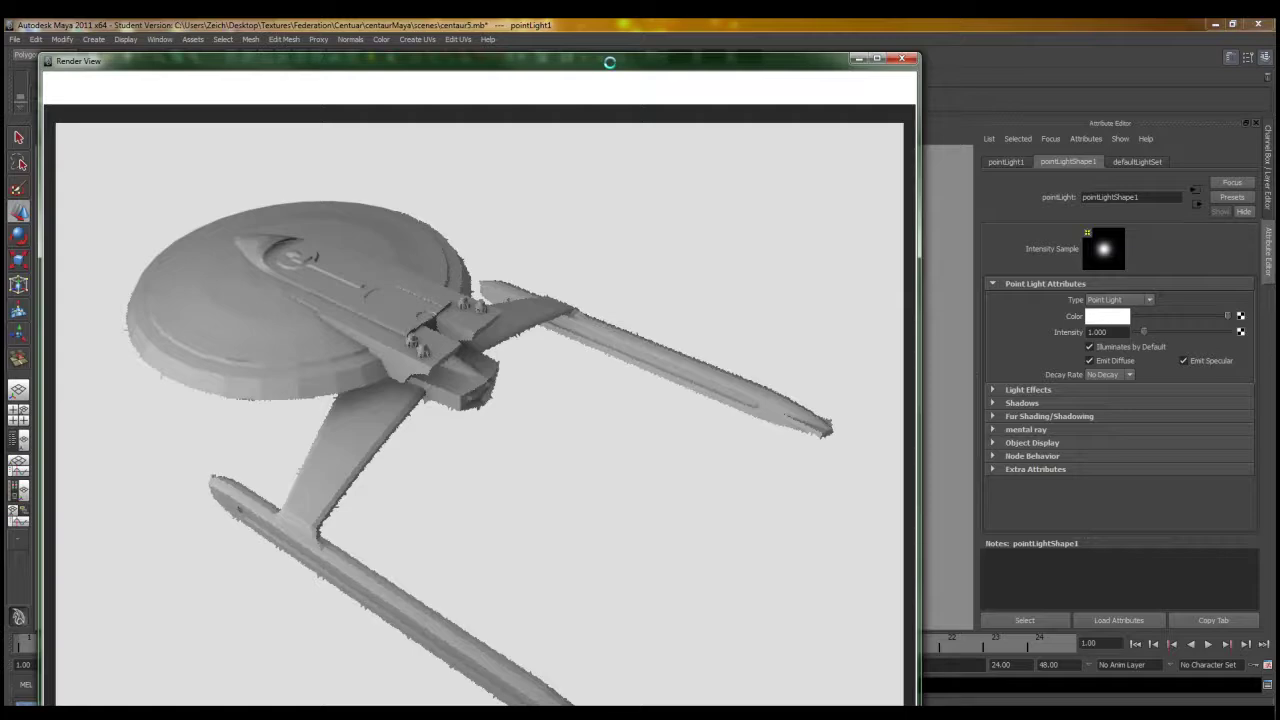
pyautogui.click(903, 61)
# Step: Lower the point light beneath the ship, then render the underside and close the image
pyautogui.press('7')
pyautogui.keyDown('alt'); pyautogui.moveTo(838, 222); pyautogui.dragTo(493, 410); pyautogui.keyUp('alt')
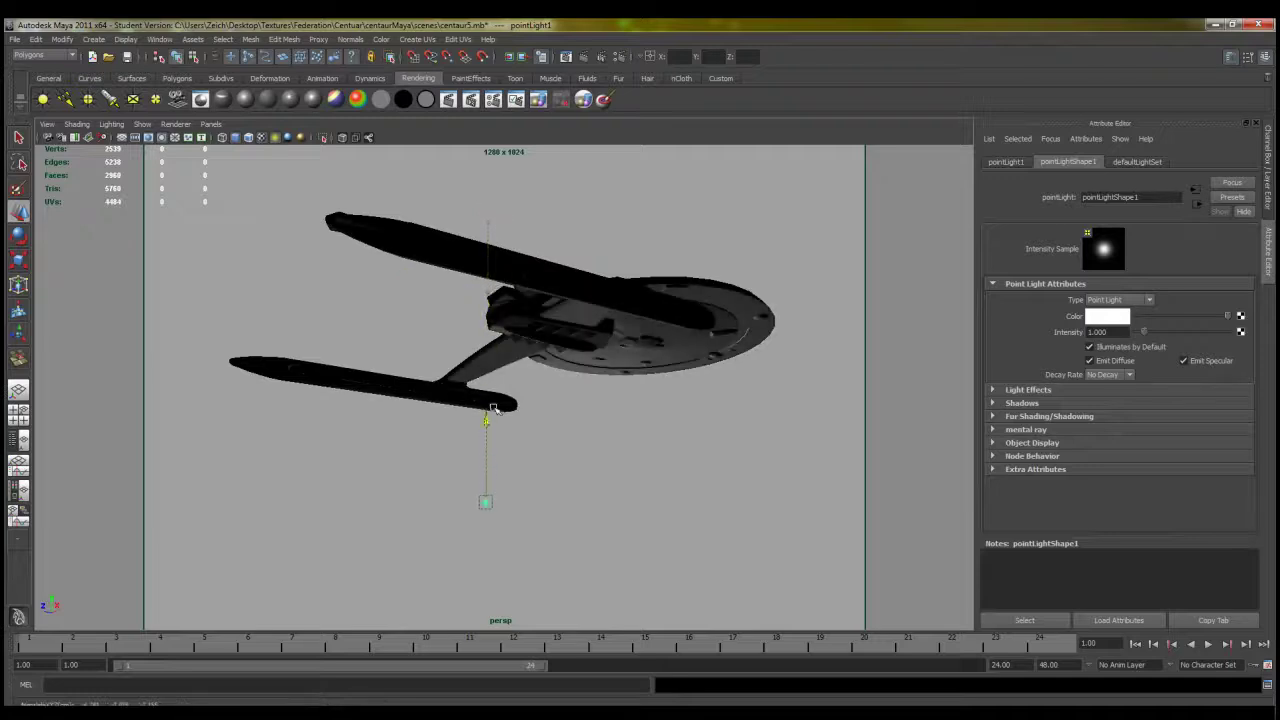
pyautogui.scroll(5, 540, 327)
pyautogui.keyDown('alt'); pyautogui.moveTo(531, 342); pyautogui.dragTo(533, 264); pyautogui.keyUp('alt')
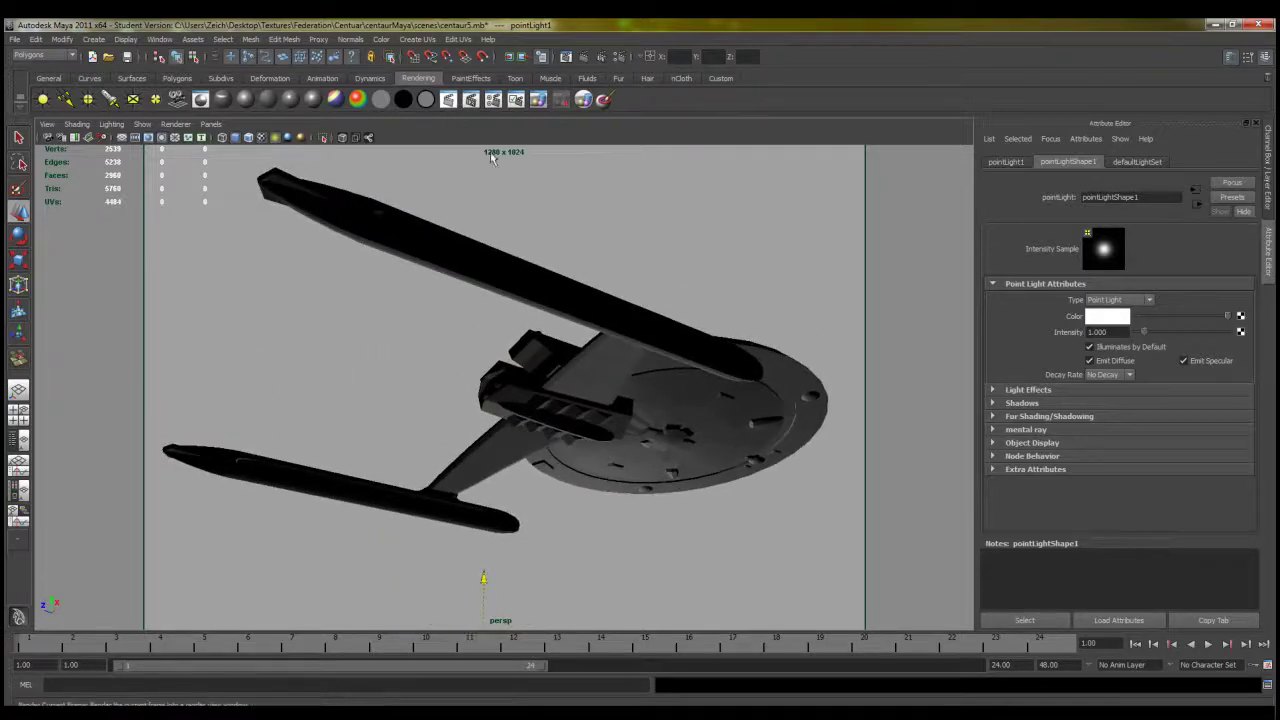
pyautogui.click(448, 99)
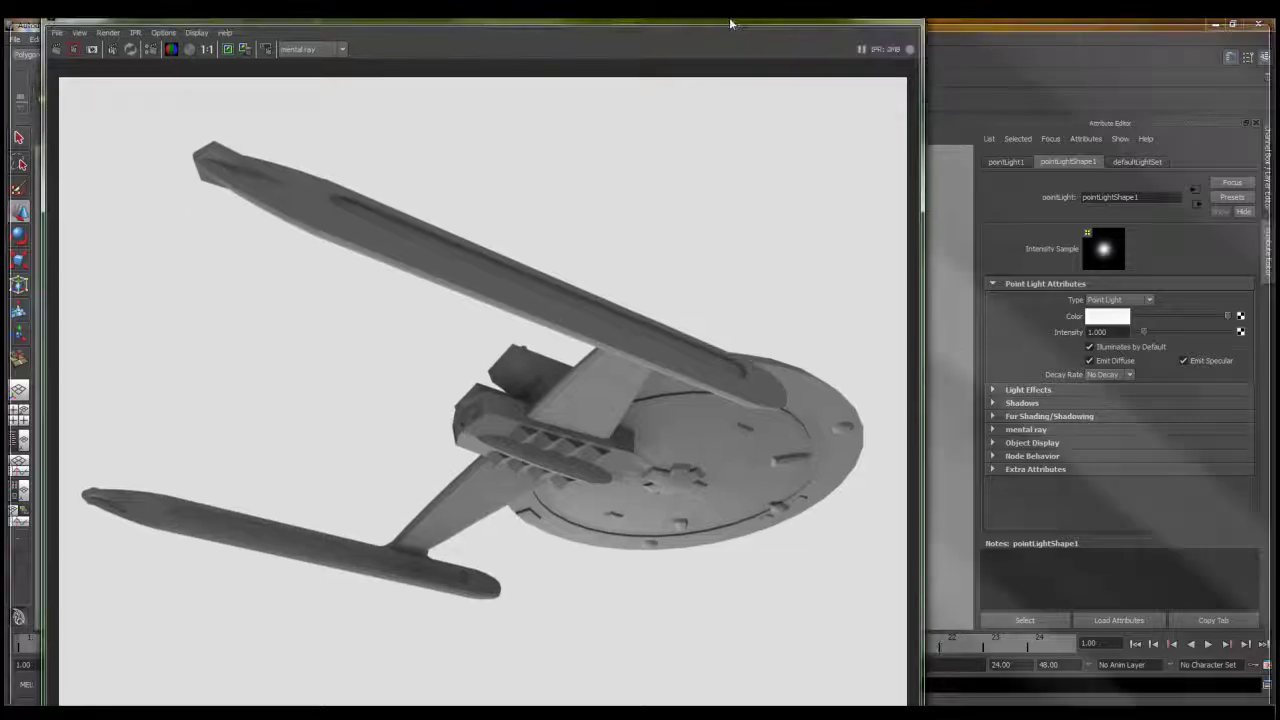
pyautogui.click(876, 59)
pyautogui.click(1258, 24)
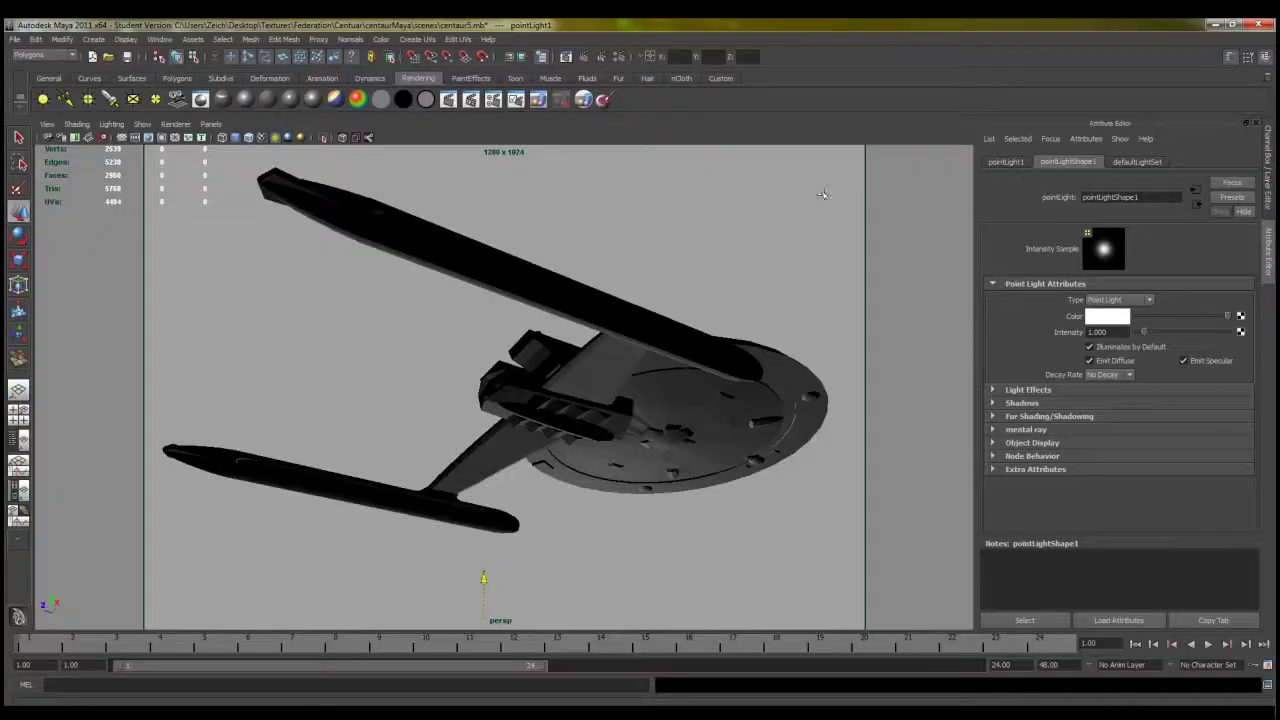
# Step: Render the ship's underside from a rear angle showing the saucer above the nacelles, then close the image
pyautogui.keyDown('alt'); pyautogui.moveTo(620, 256); pyautogui.dragTo(586, 257); pyautogui.keyUp('alt')
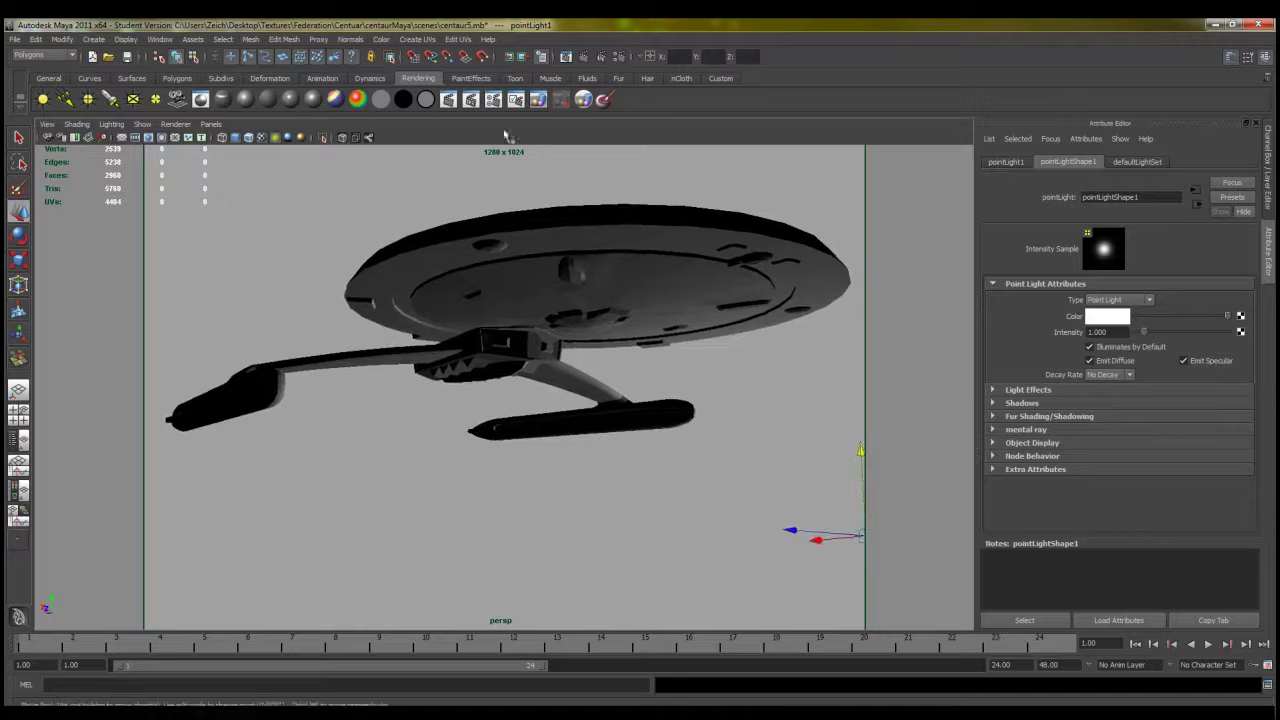
pyautogui.click(450, 102)
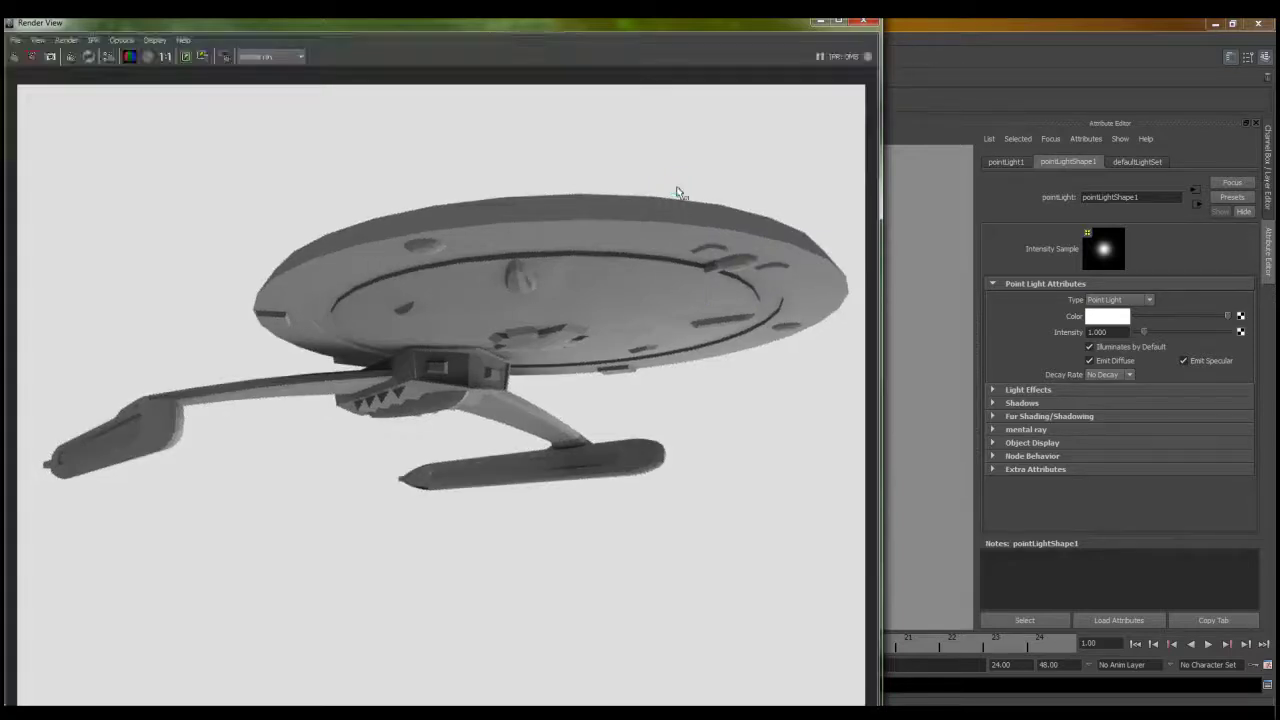
pyautogui.click(870, 21)
# Step: Examine the completed ship from other angles in default shaded display
pyautogui.moveTo(720, 350)
pyautogui.keyDown('alt'); pyautogui.mouseDown()
pyautogui.moveTo(814, 363)
pyautogui.moveTo(866, 352)
pyautogui.moveTo(800, 365)
pyautogui.mouseUp(); pyautogui.keyUp('alt')
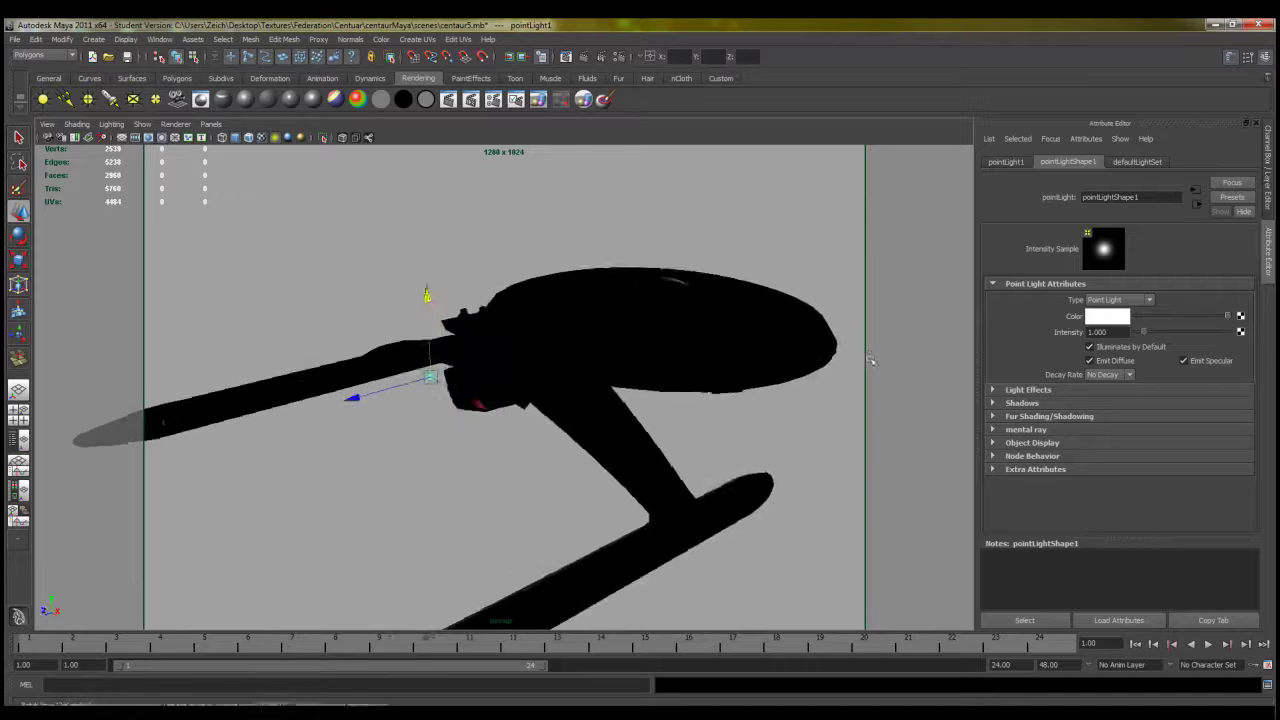
pyautogui.press('5')
pyautogui.keyDown('alt'); pyautogui.moveTo(160, 150); pyautogui.dragTo(165, 548); pyautogui.keyUp('alt')
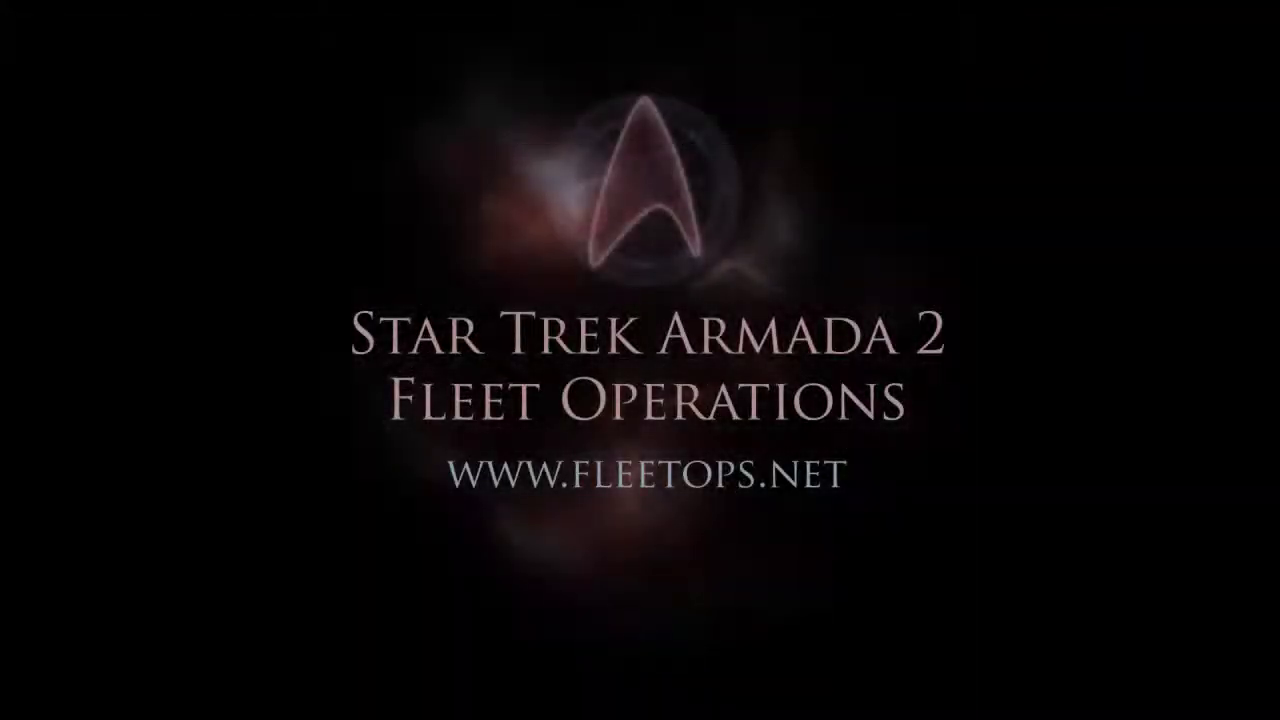